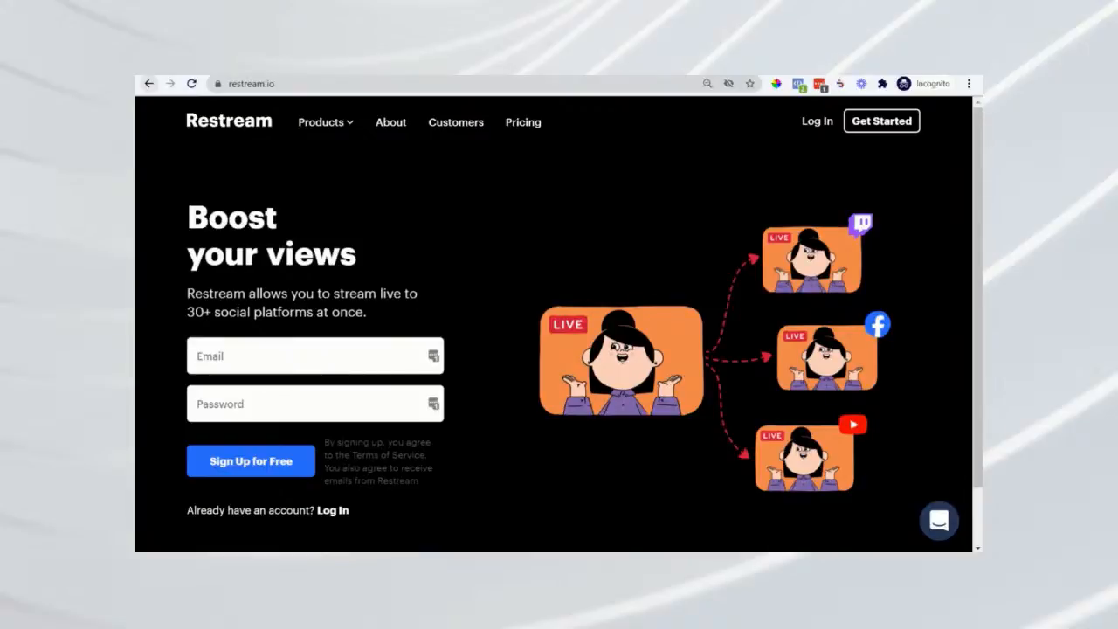
scroll(979, 249, down, 1)
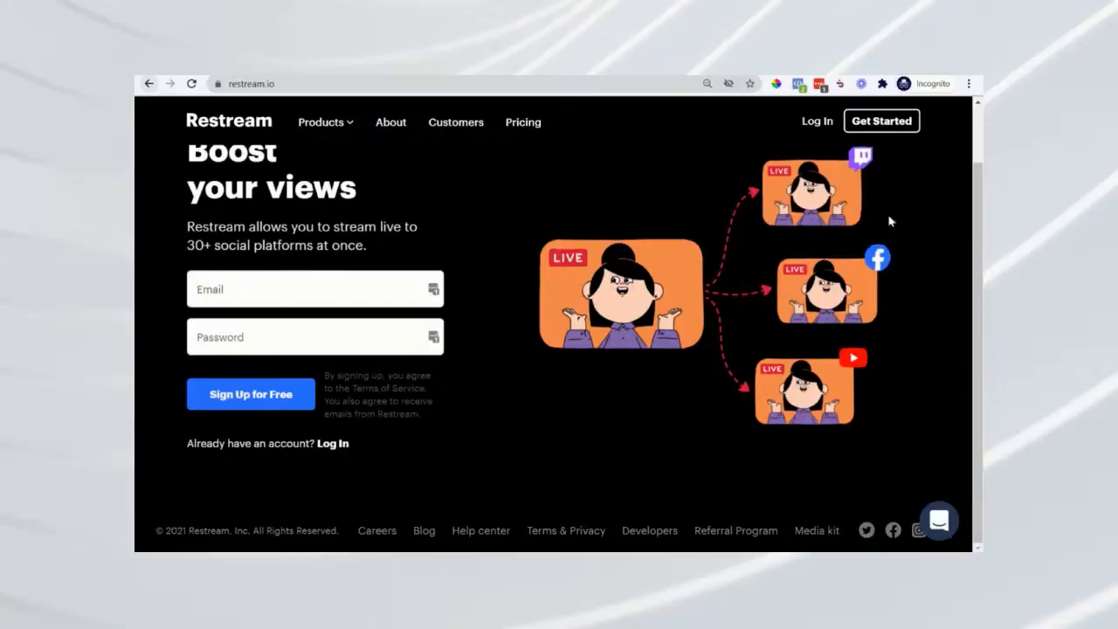
scroll(981, 203, up, 2)
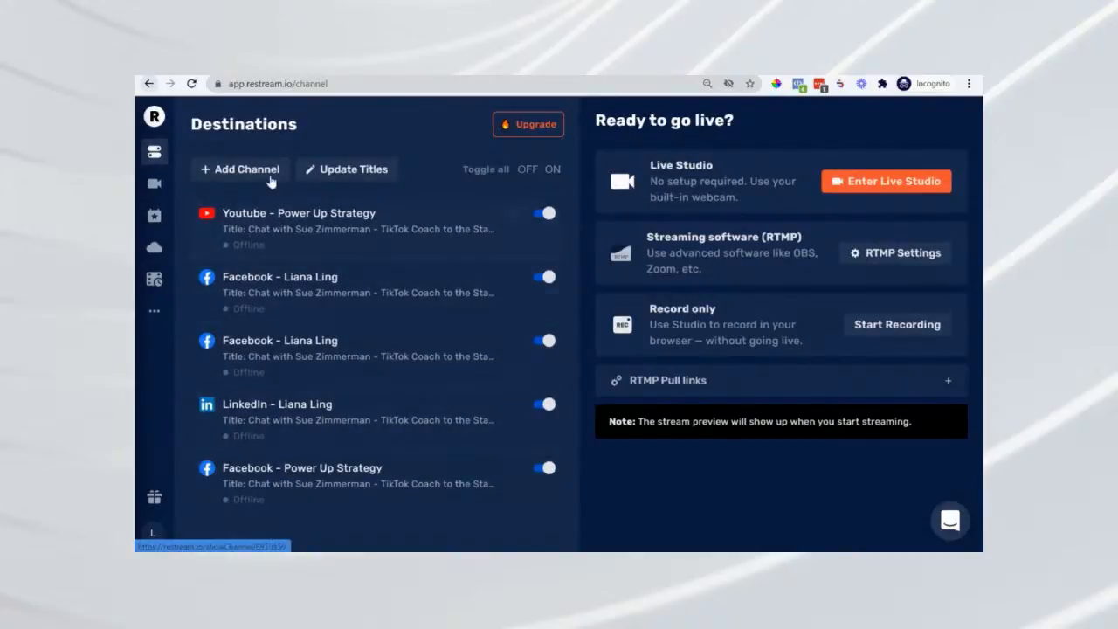
Look through the streaming platforms available for a new channel and return to the destinations overview
click(266, 178)
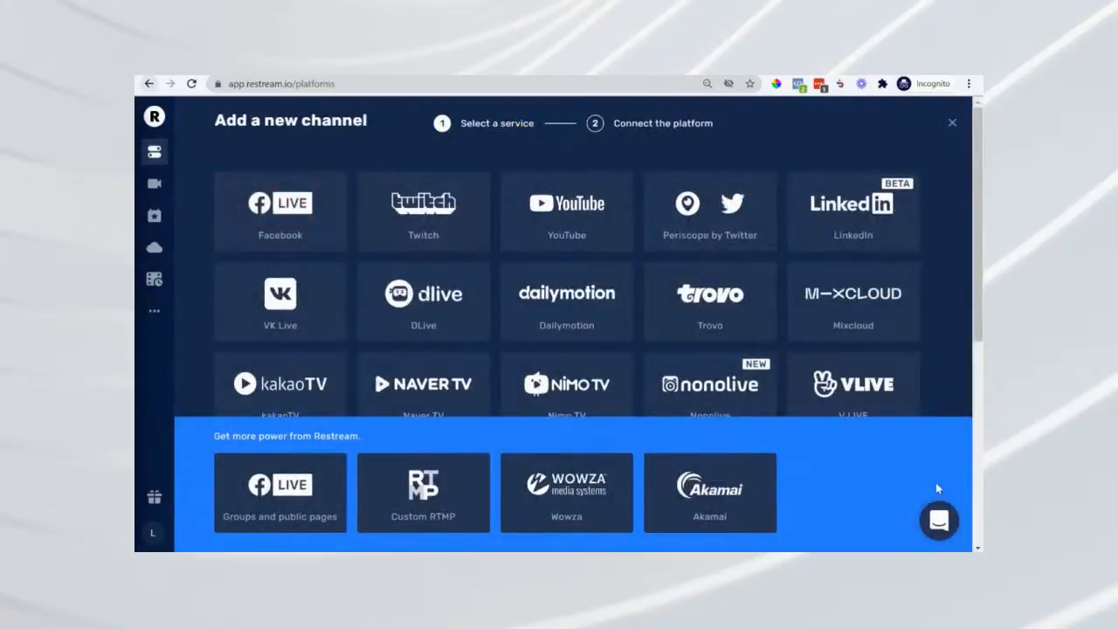
mouse_move(981, 165)
mouse_down()
mouse_move(984, 262)
mouse_move(964, 379)
mouse_move(981, 176)
mouse_up()
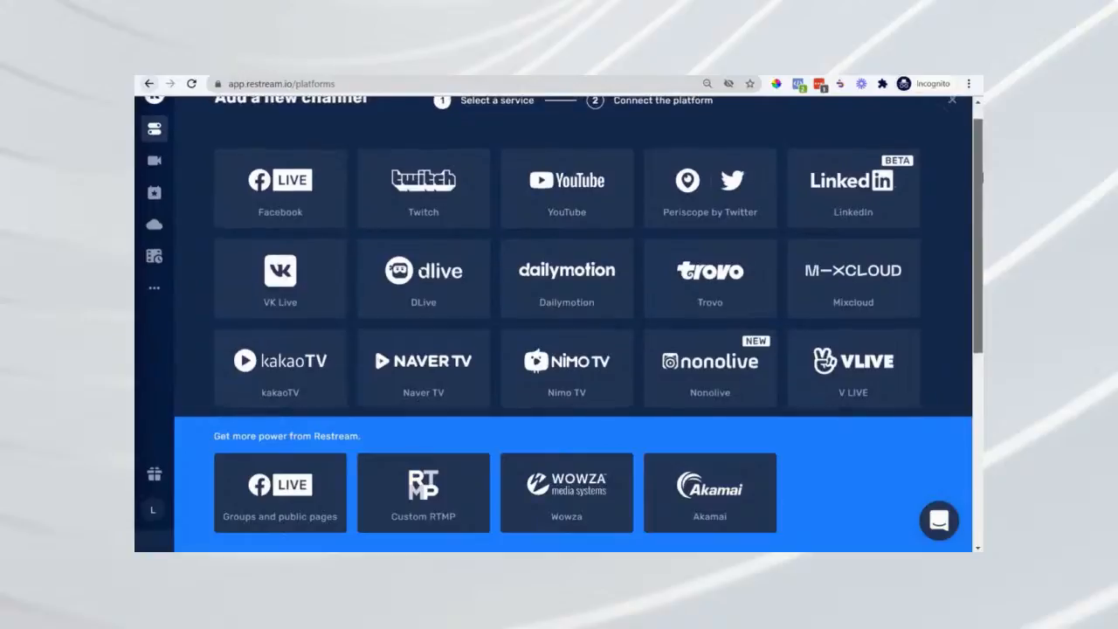
click(441, 218)
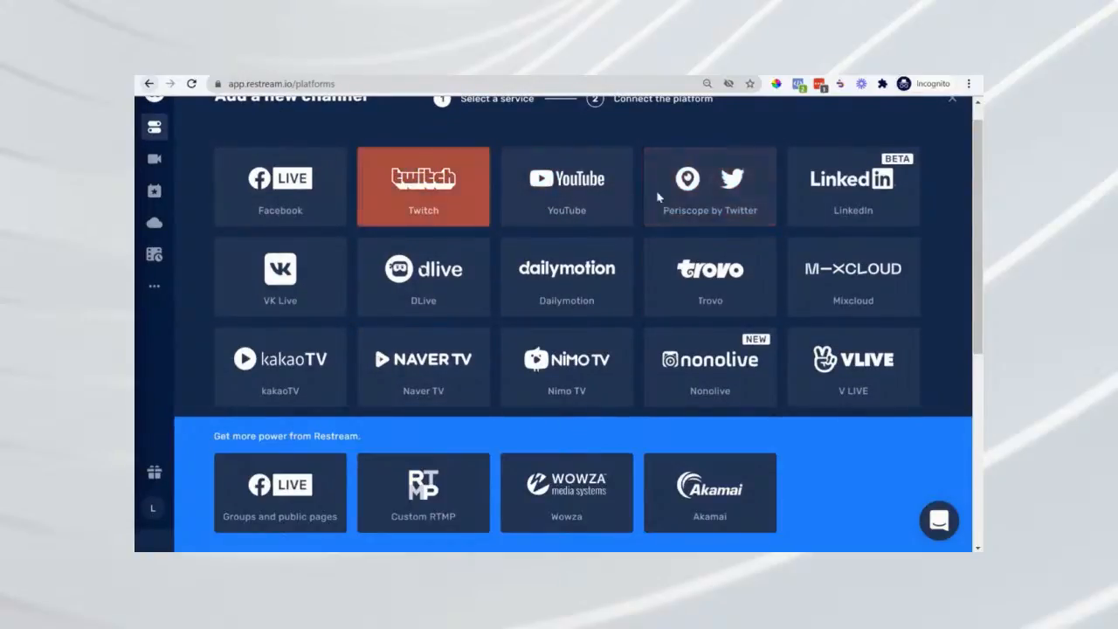
drag(979, 173, 962, 383)
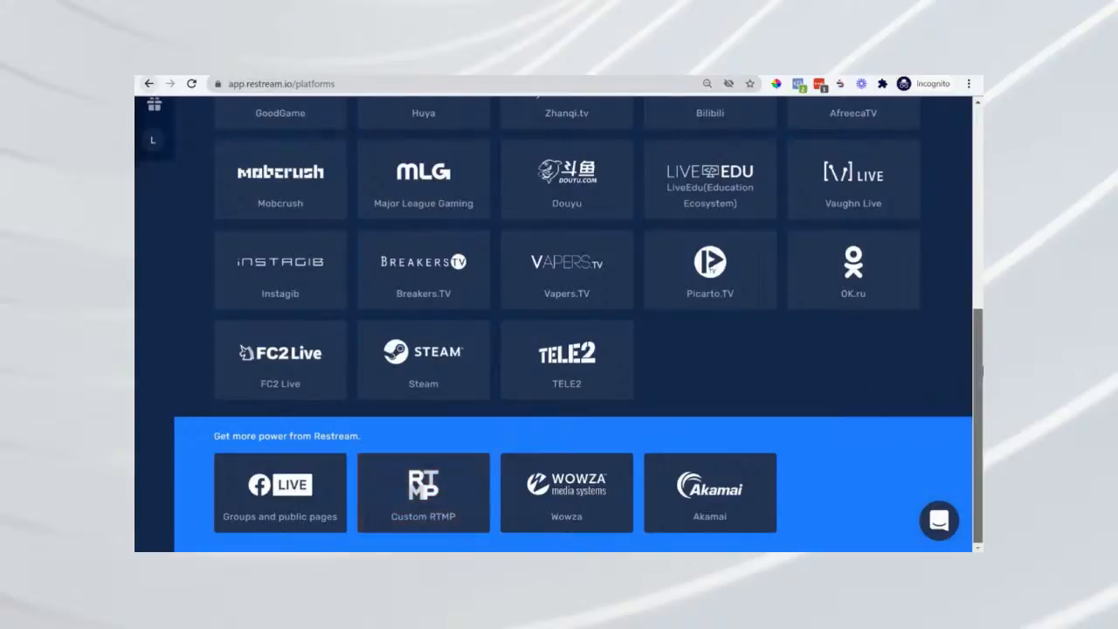
scroll(906, 367, up, 3)
scroll(370, 259, up, 5)
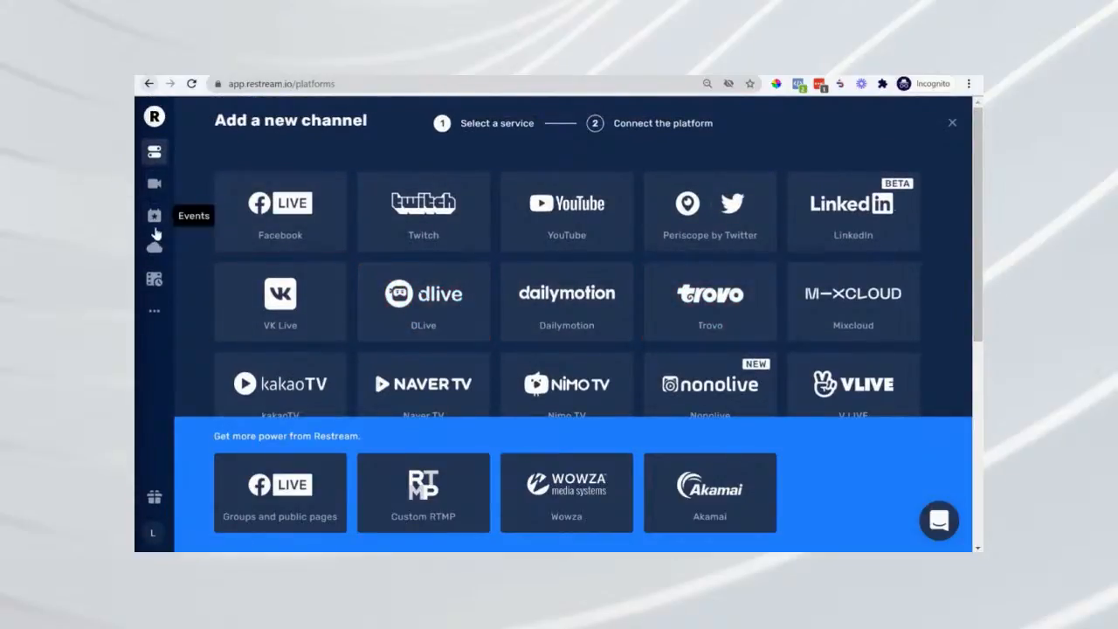
click(154, 119)
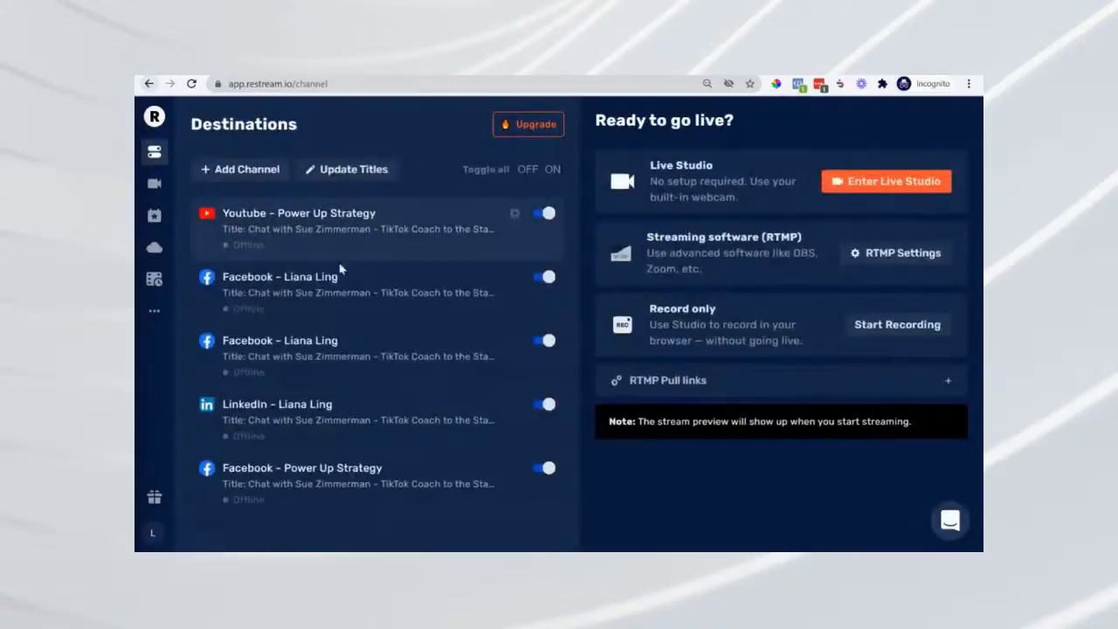
Change the stream title for all destinations to "How to stream with Restream"
click(316, 170)
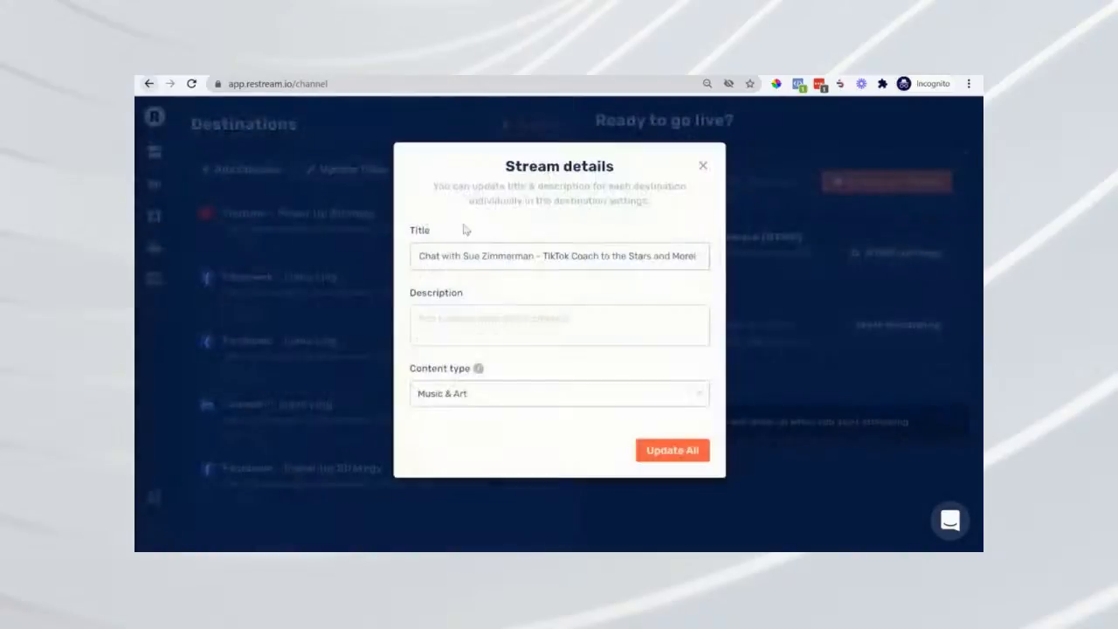
drag(426, 256, 711, 260)
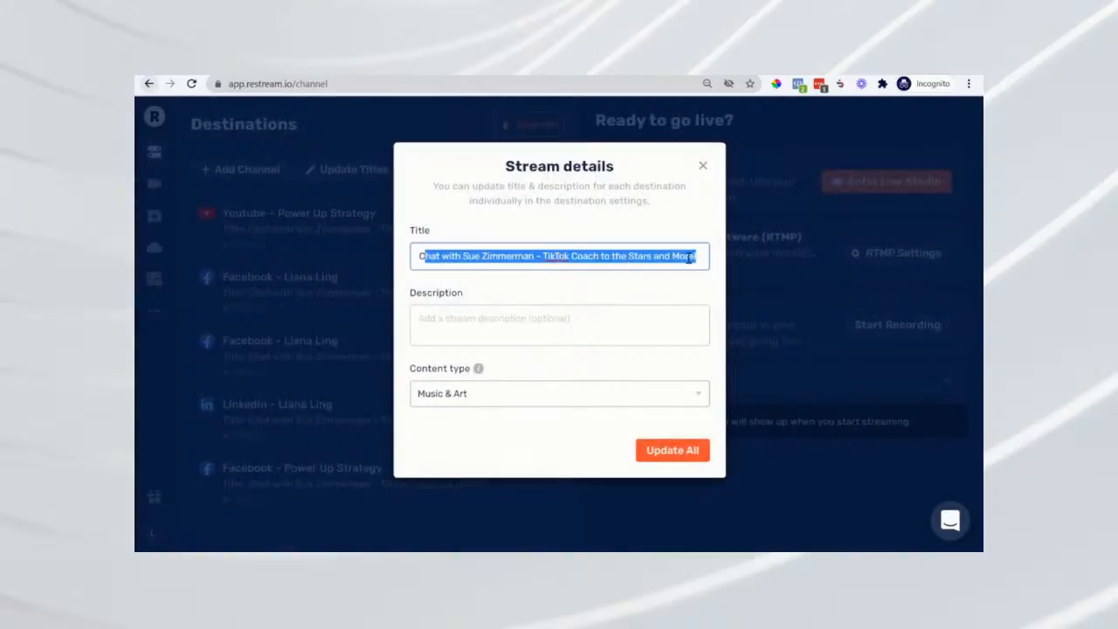
text(How to stream wtih R)
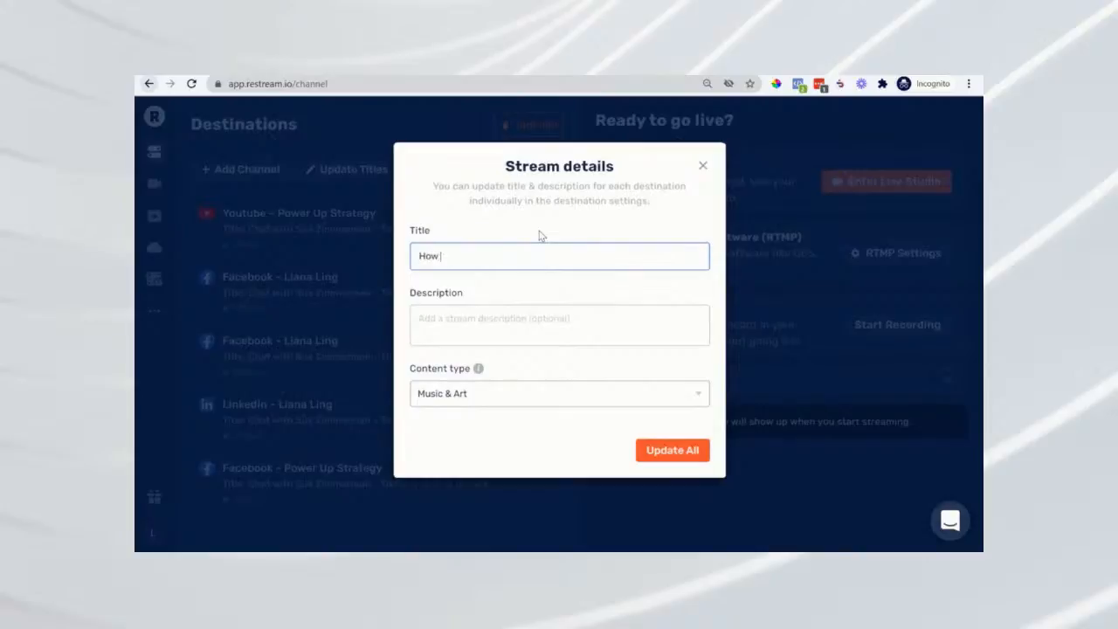
text(estream)
key(ctrl+Left)
key(ctrl+Left)
key(ctrl+shift+Right)
text(with)
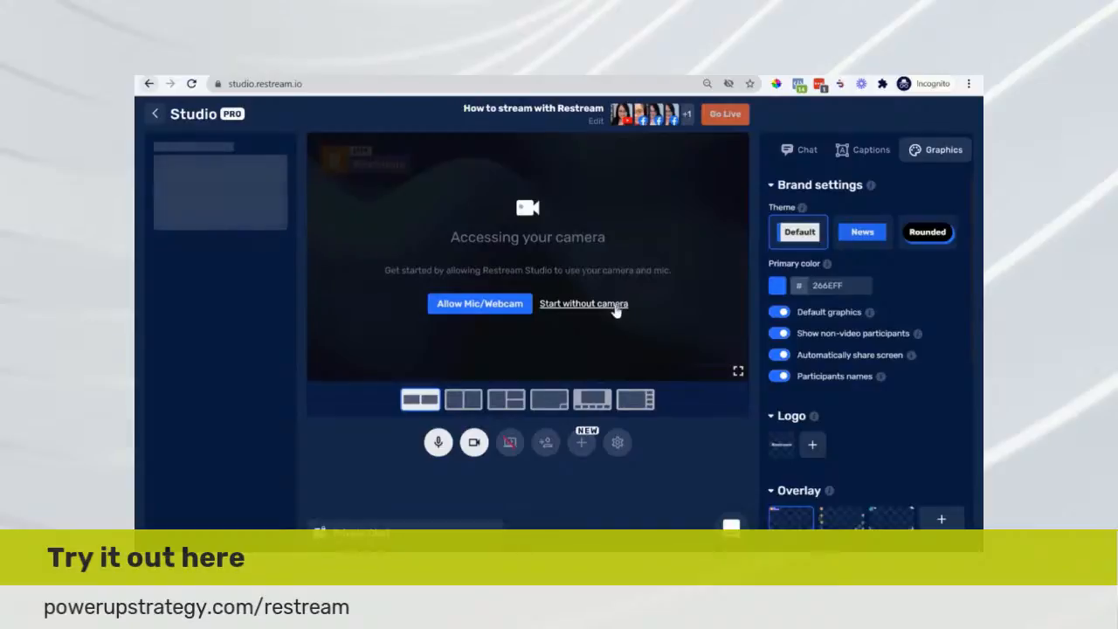
Start the studio without a camera and switch the stream layout to Picture-in-Picture
click(617, 305)
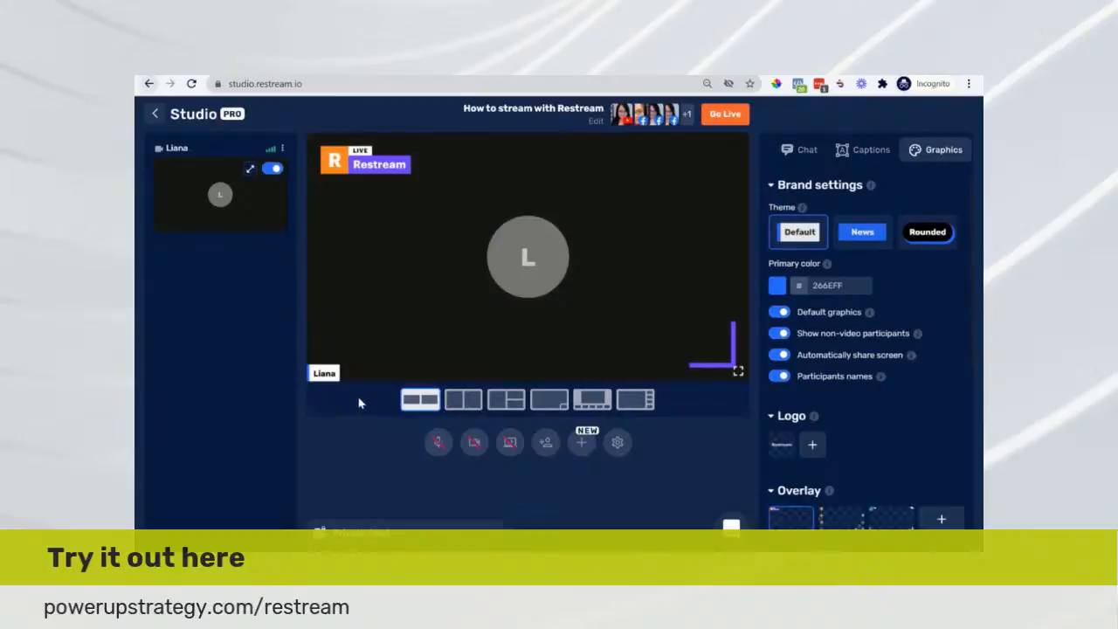
click(462, 403)
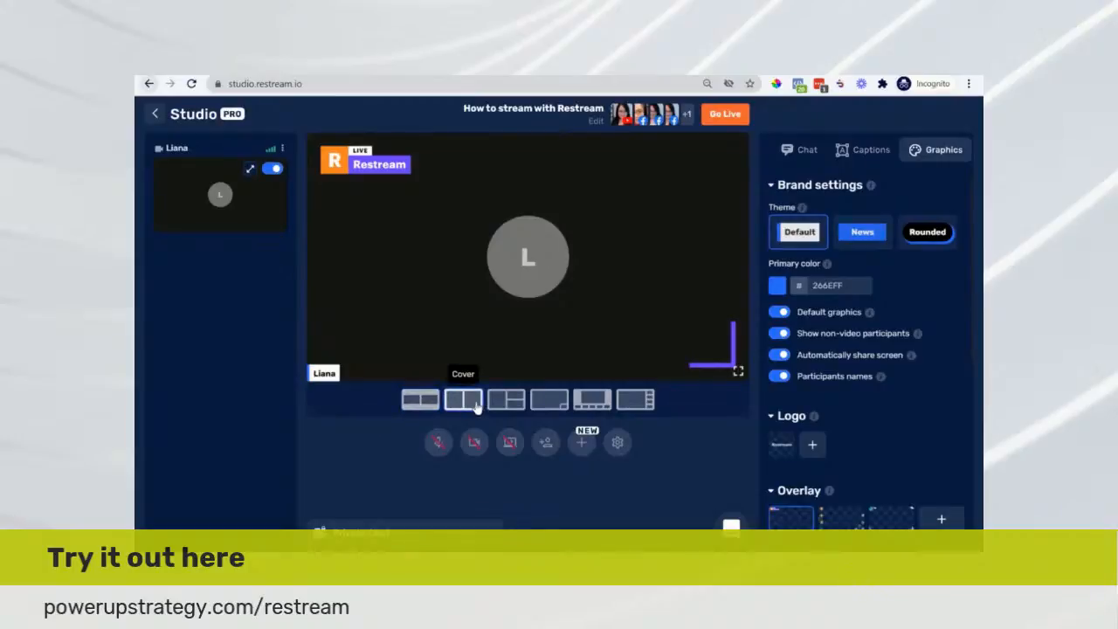
click(547, 403)
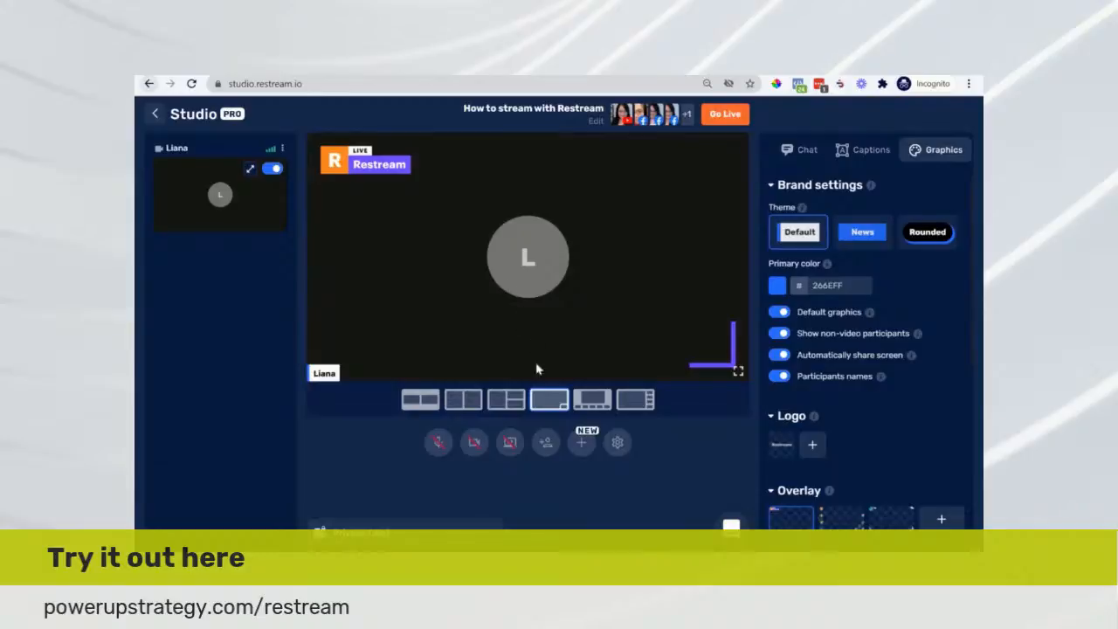
Share the computer screen in the live studio
click(510, 444)
click(457, 226)
click(682, 406)
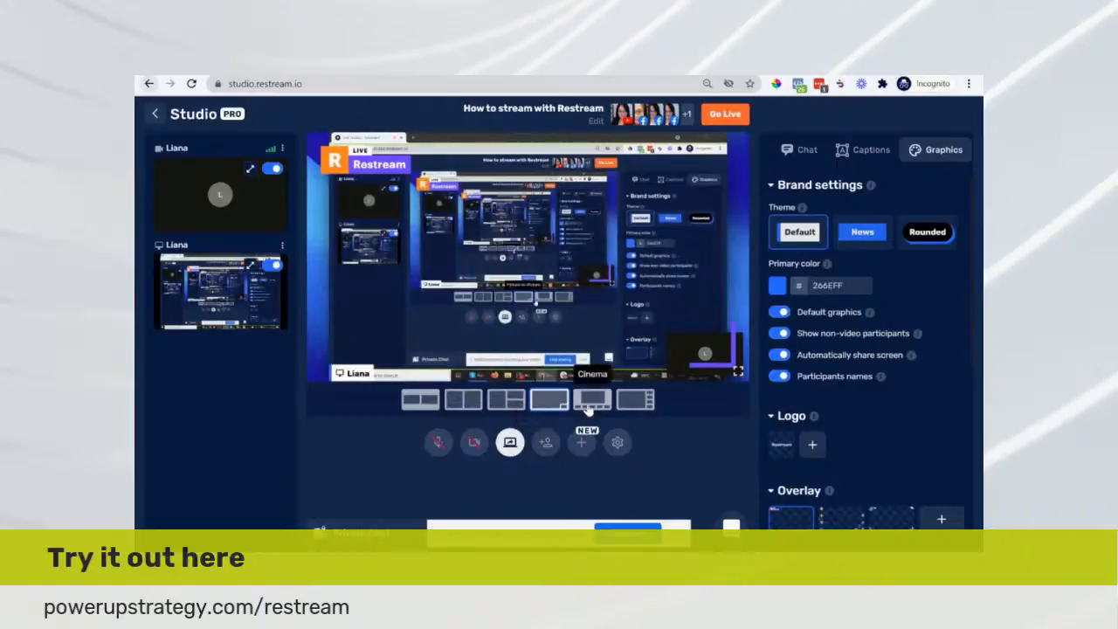
Try the shared screen in several layouts, including Cinema, Cover and Half Screen, and settle on the layout with small tiles beside the main view
click(593, 405)
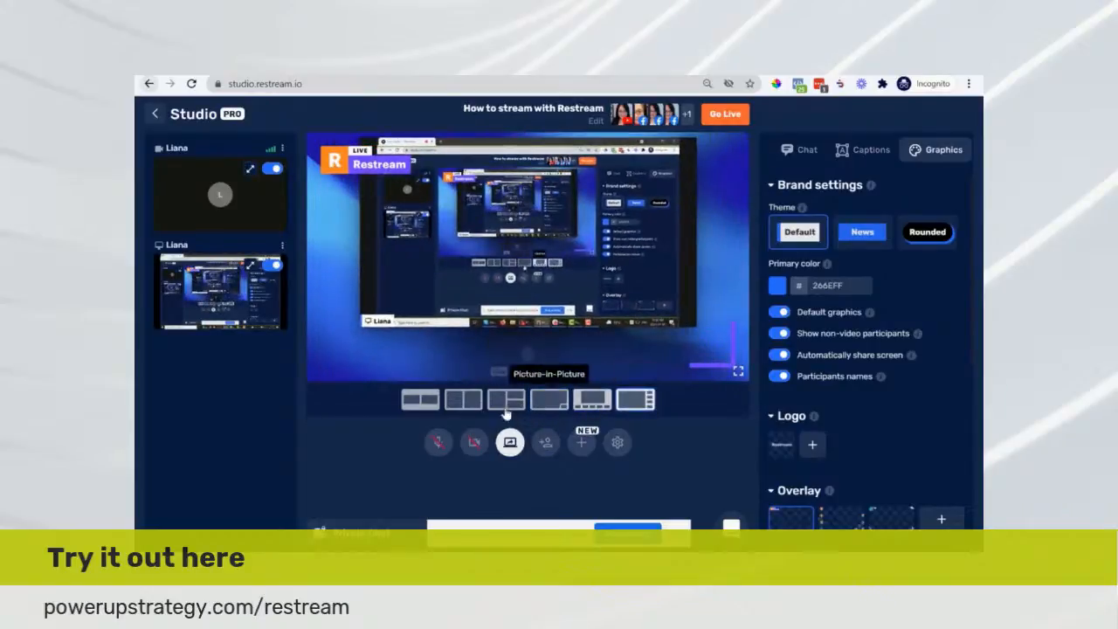
click(463, 404)
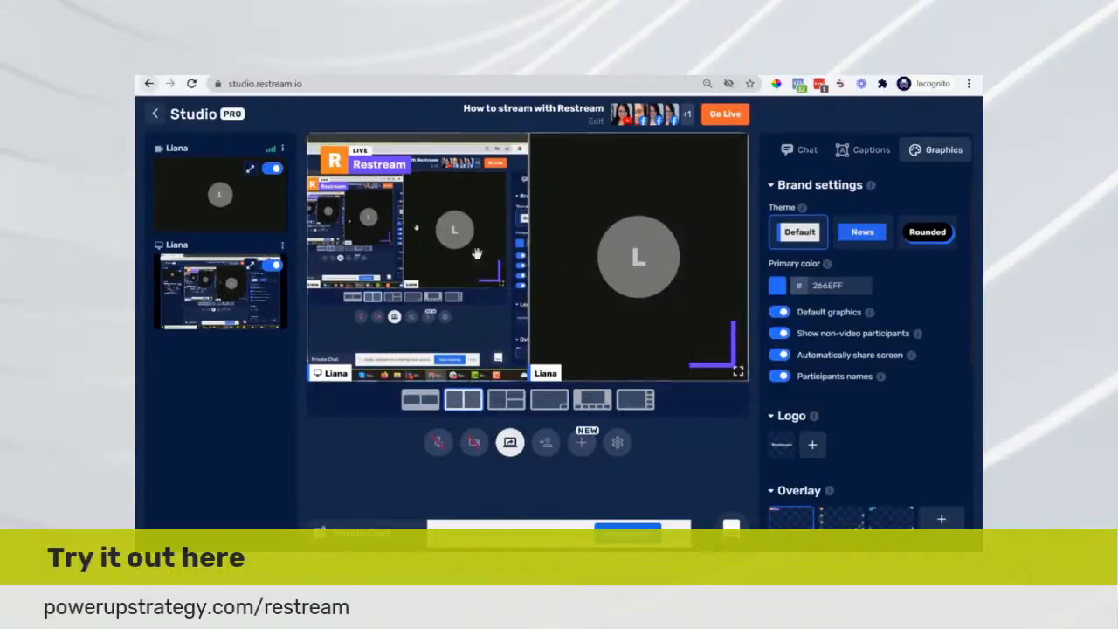
click(420, 399)
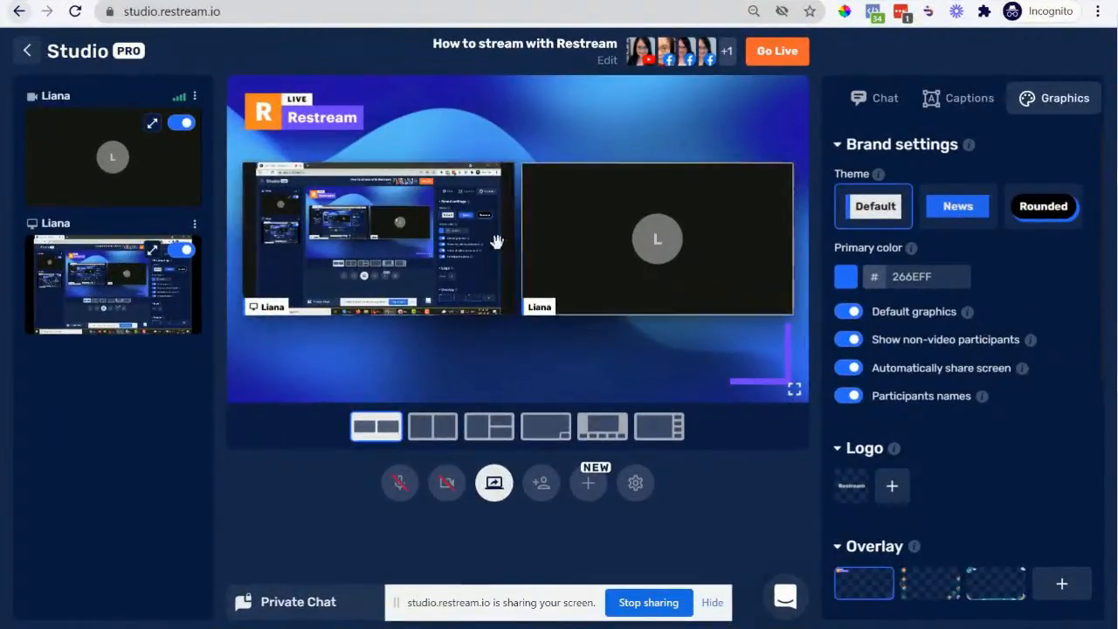
click(431, 425)
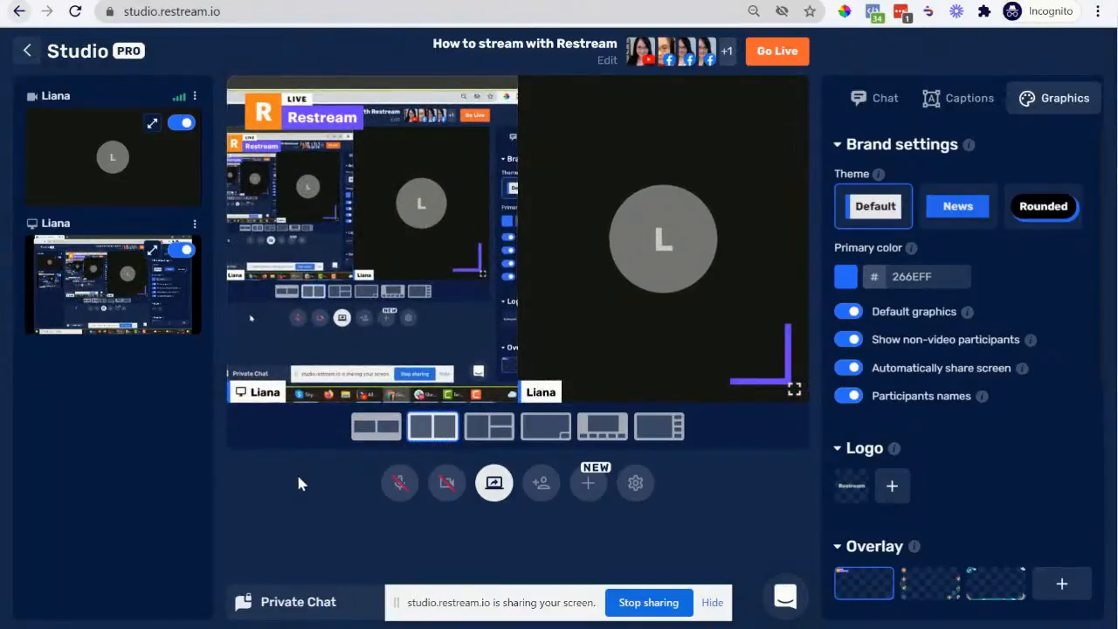
click(378, 436)
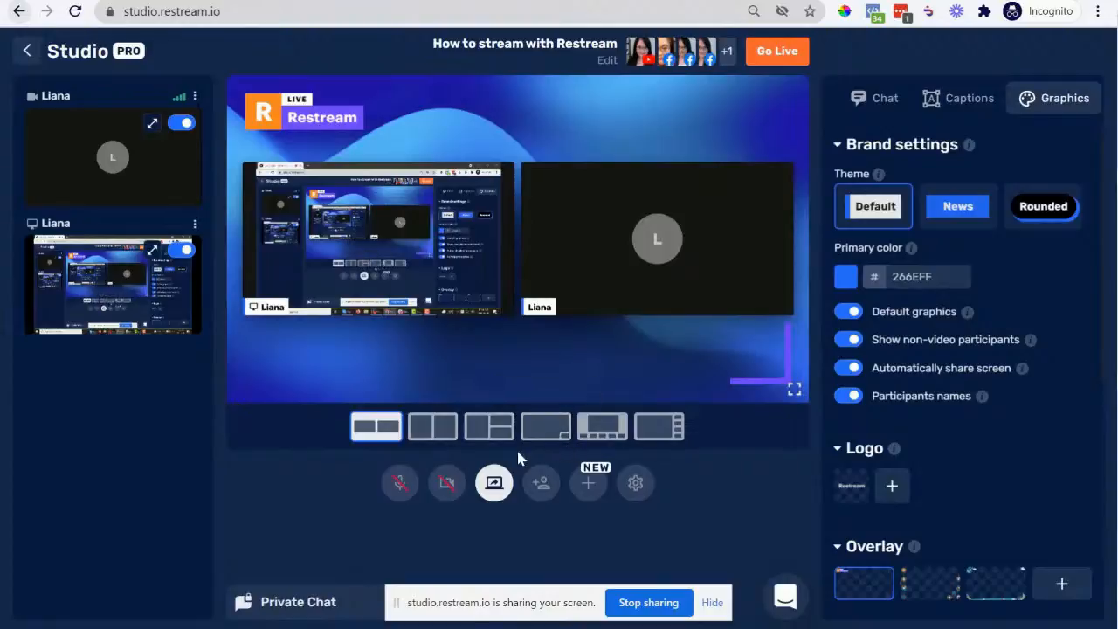
click(495, 433)
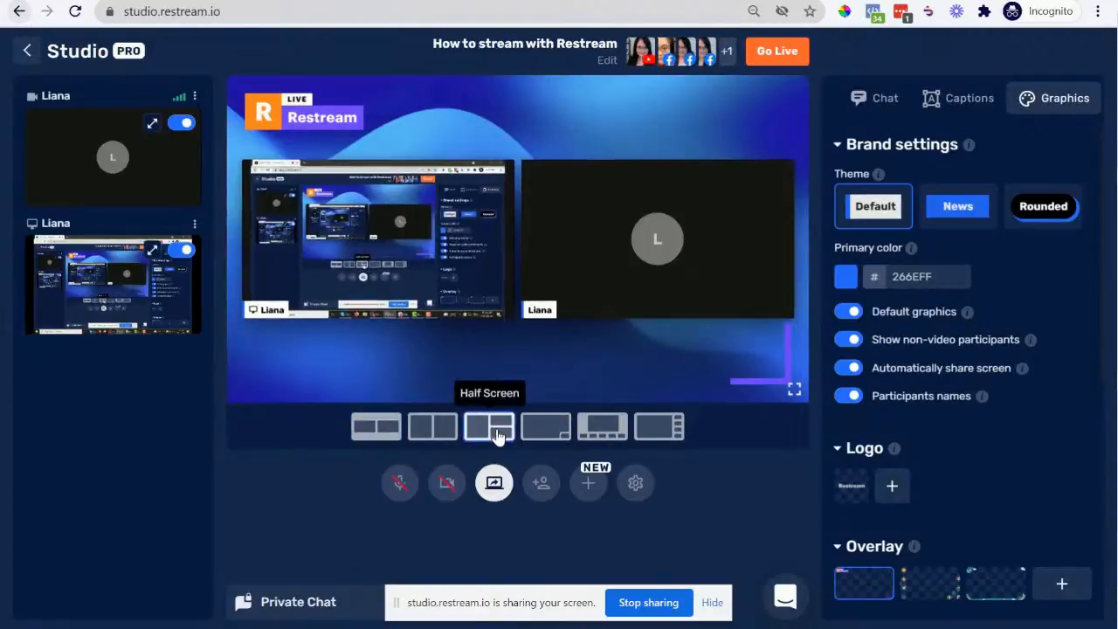
click(602, 433)
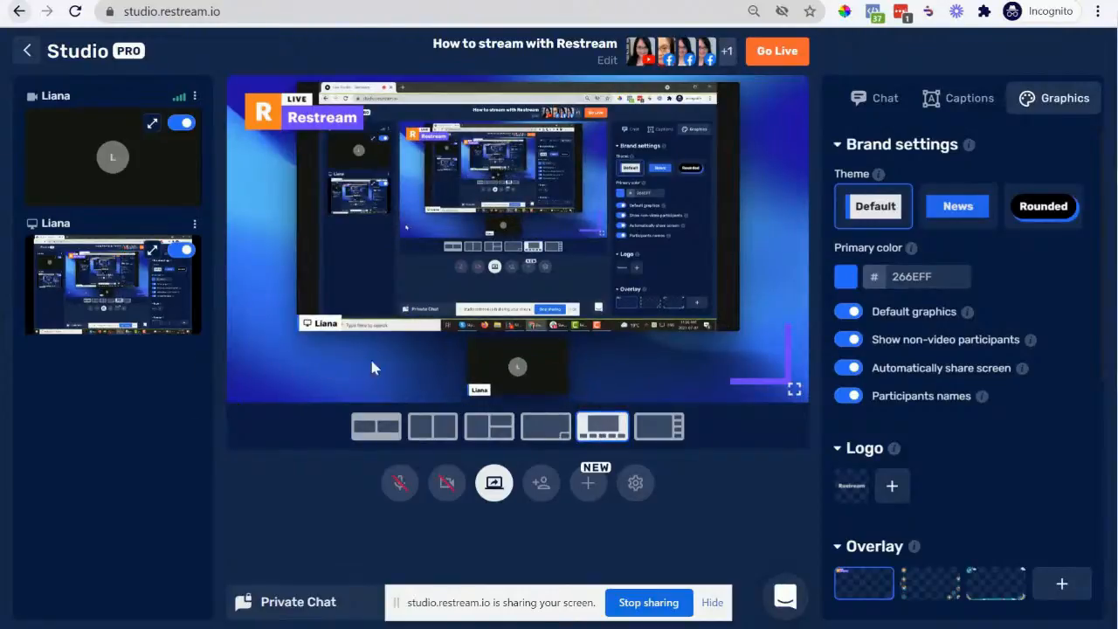
click(665, 436)
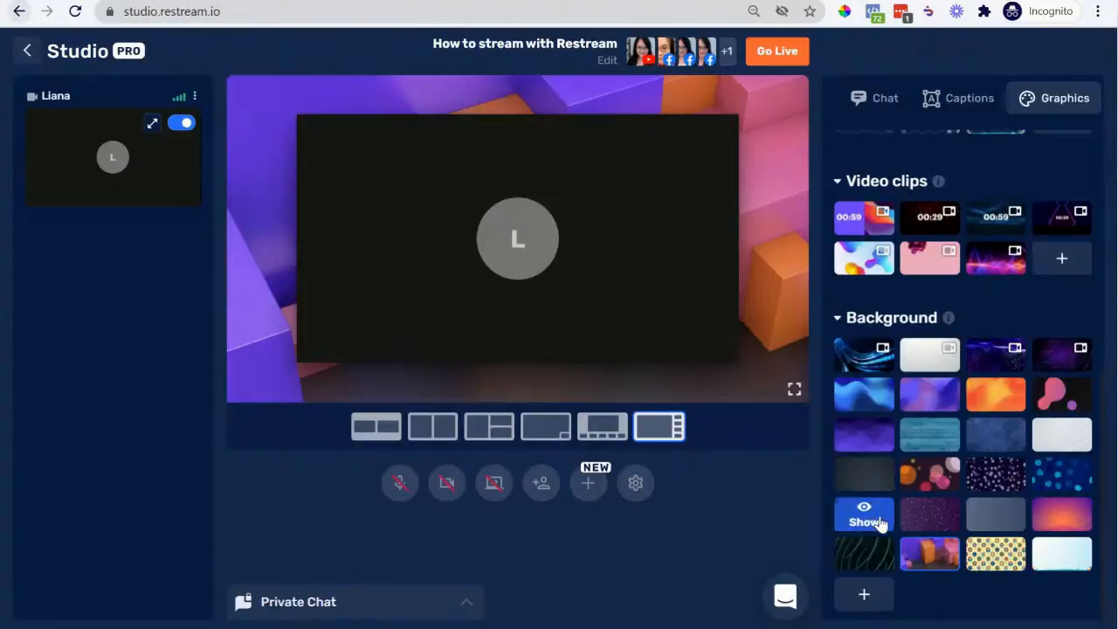
Try patterned stream backgrounds and apply the blue one with teal spots
click(876, 526)
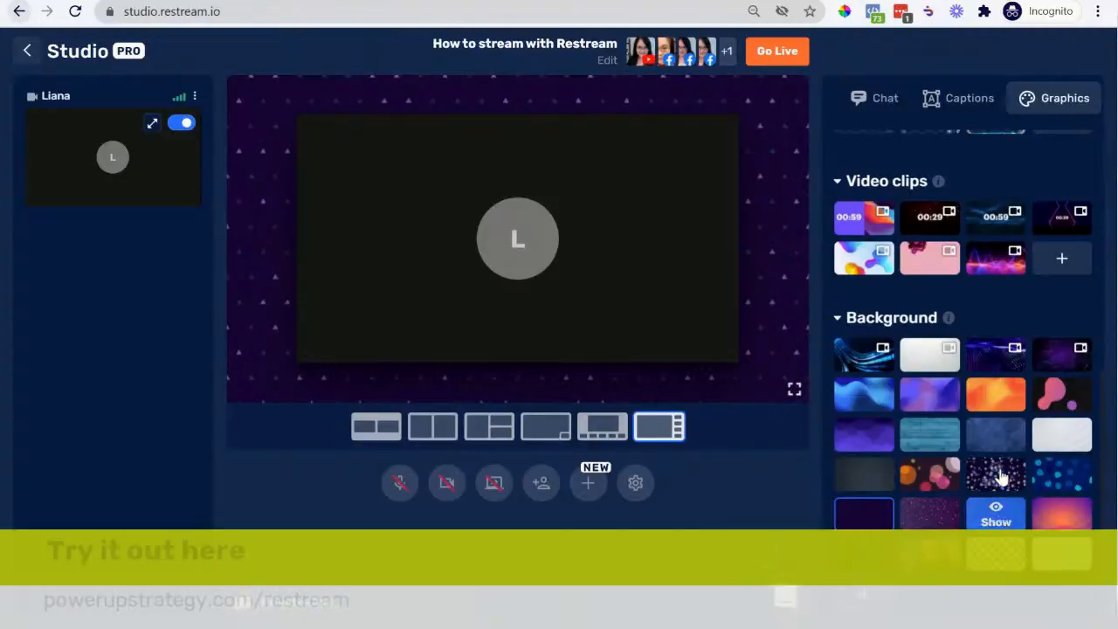
click(984, 487)
click(1065, 482)
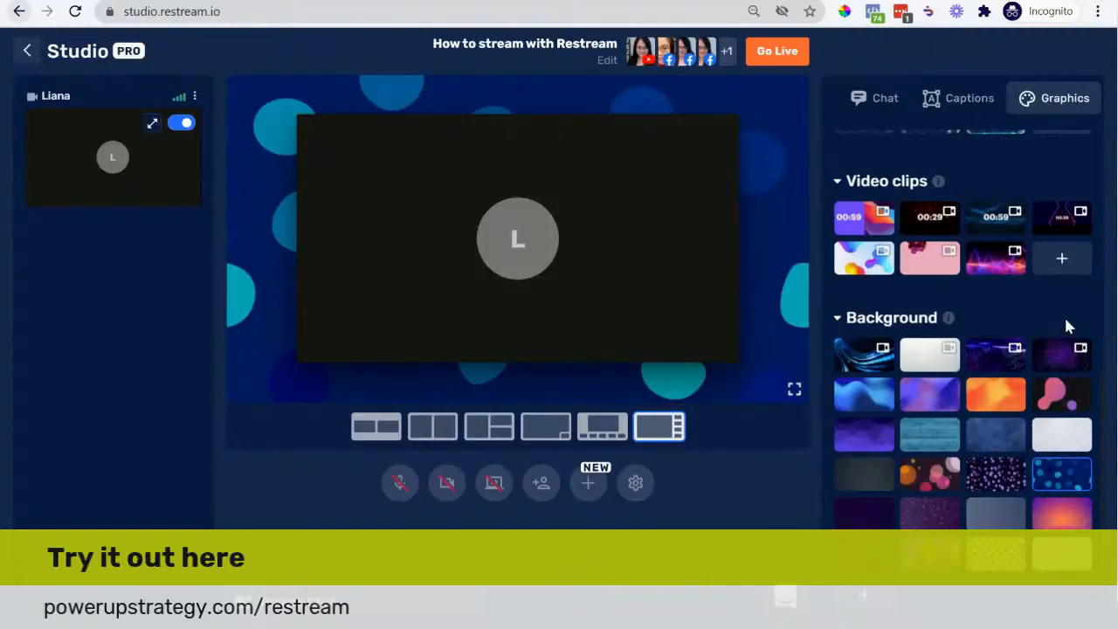
Set the brand theme to Default
scroll(1057, 301, up, 2)
scroll(993, 178, up, 4)
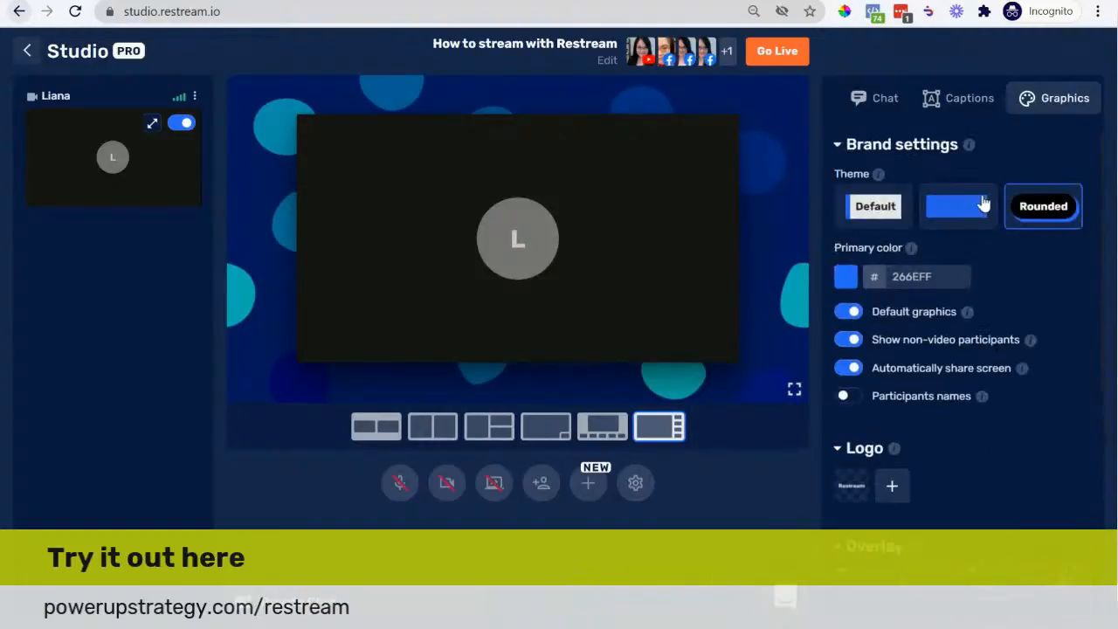
click(873, 214)
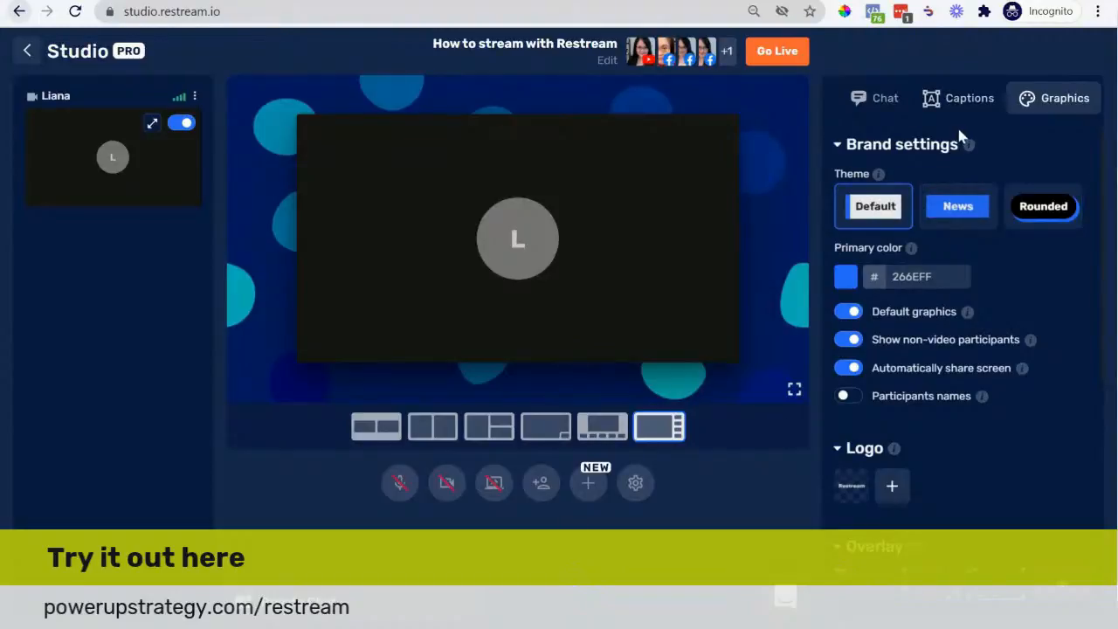
Switch the on-stream caption between the join link and "Follow on TikTok", leaving the join link caption shown
click(963, 100)
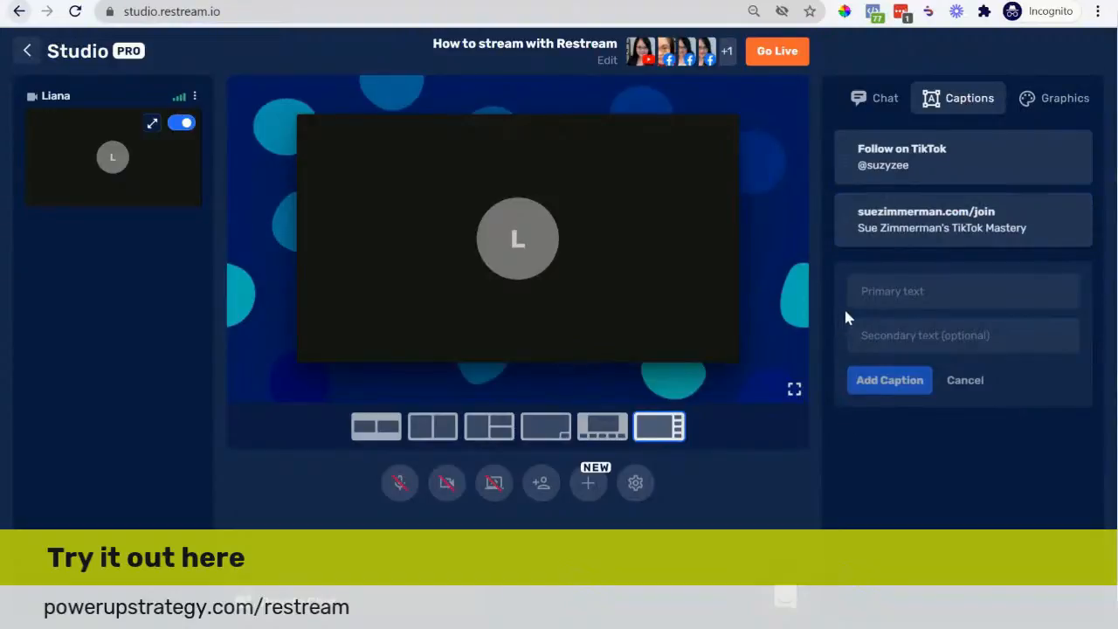
click(960, 220)
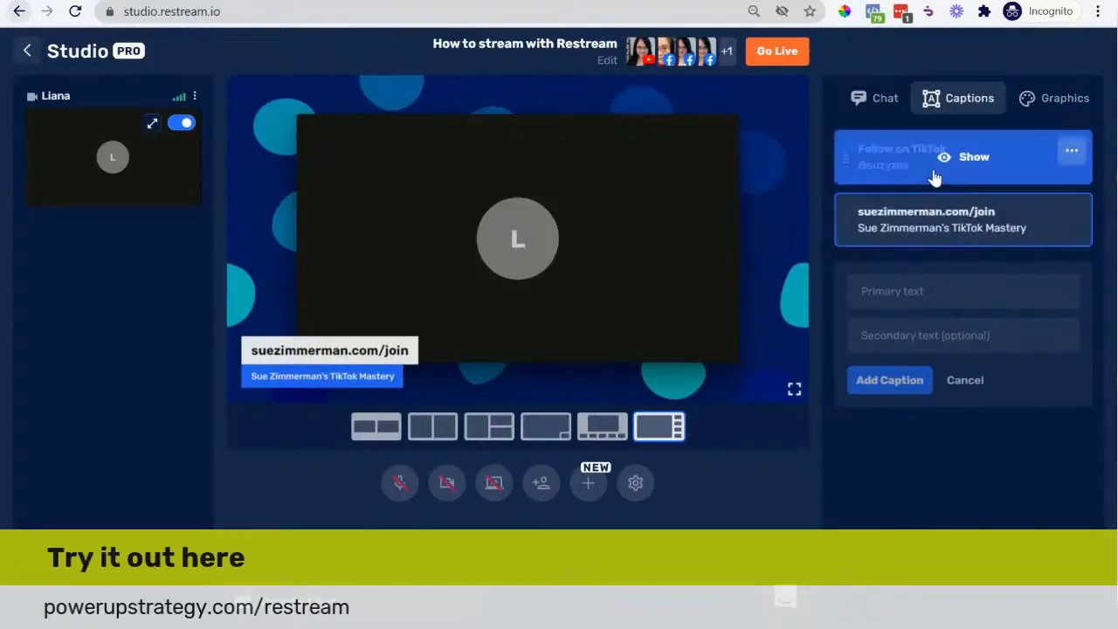
click(987, 163)
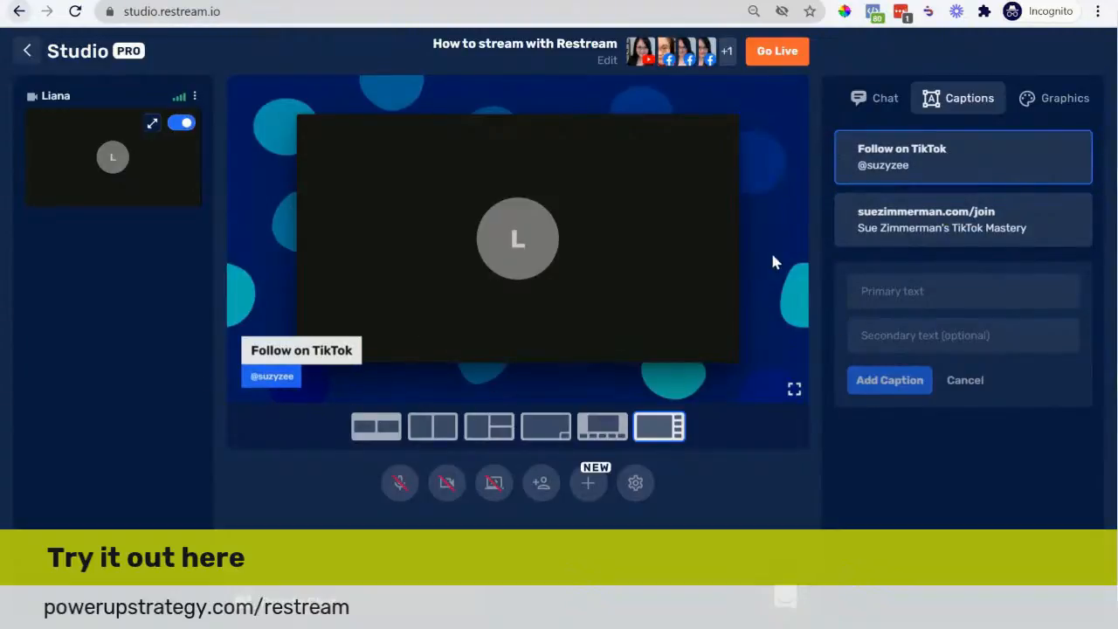
click(937, 224)
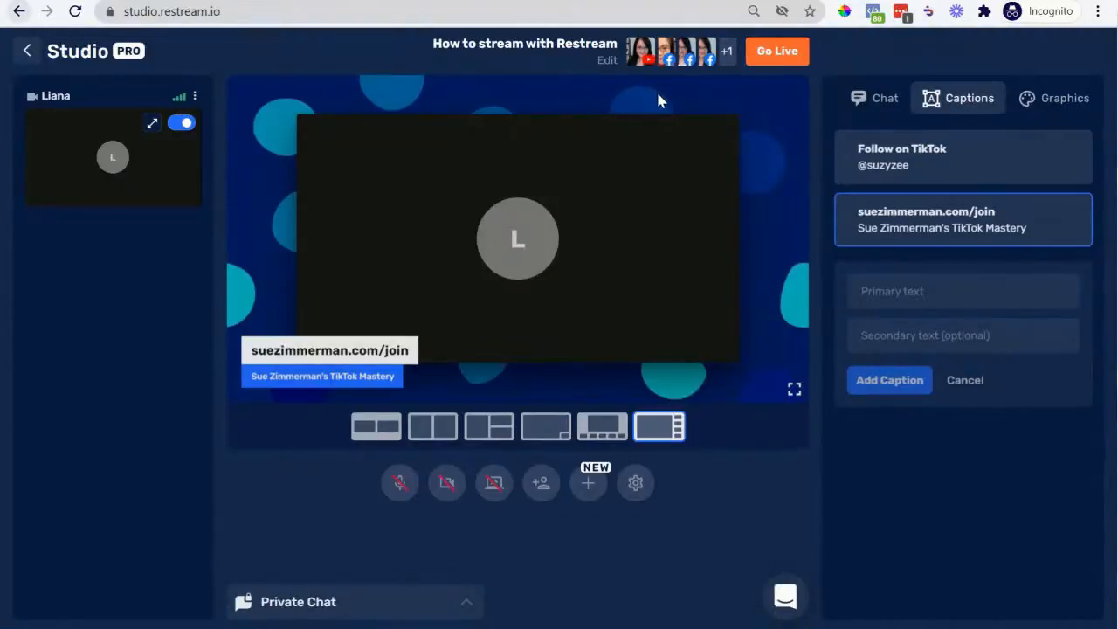
Open the stream's social chat and turn the chat overlay on and back off
click(861, 101)
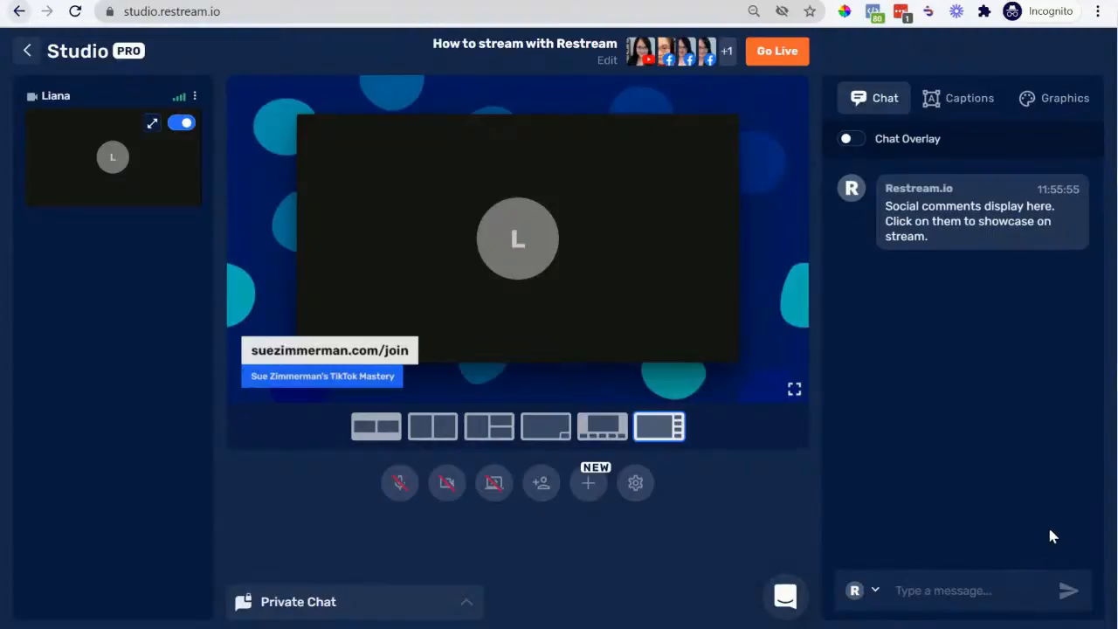
click(856, 141)
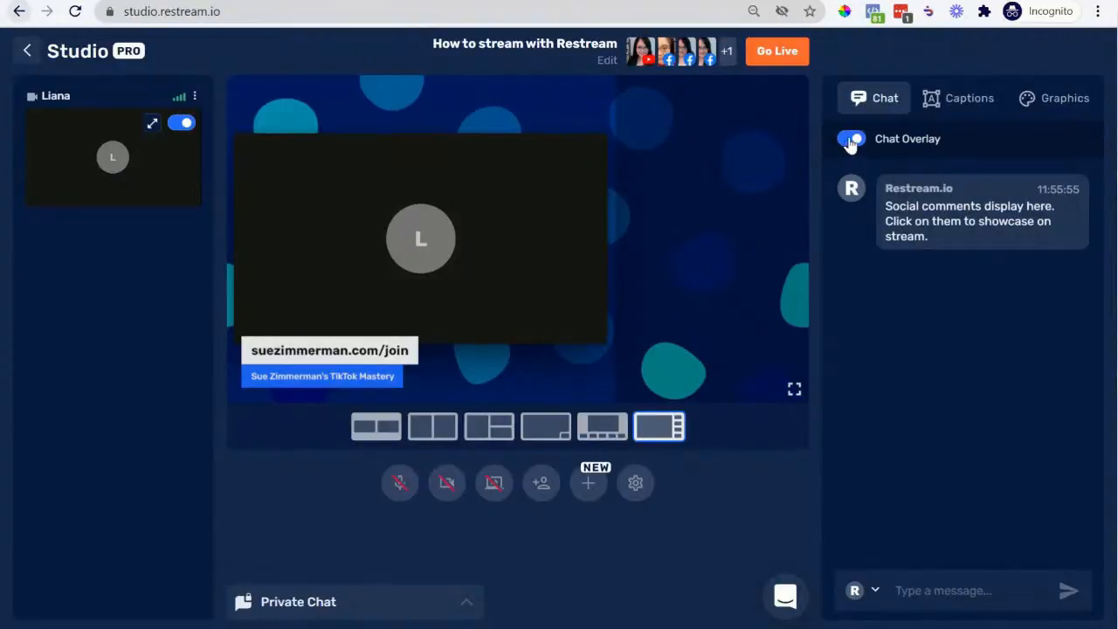
click(851, 140)
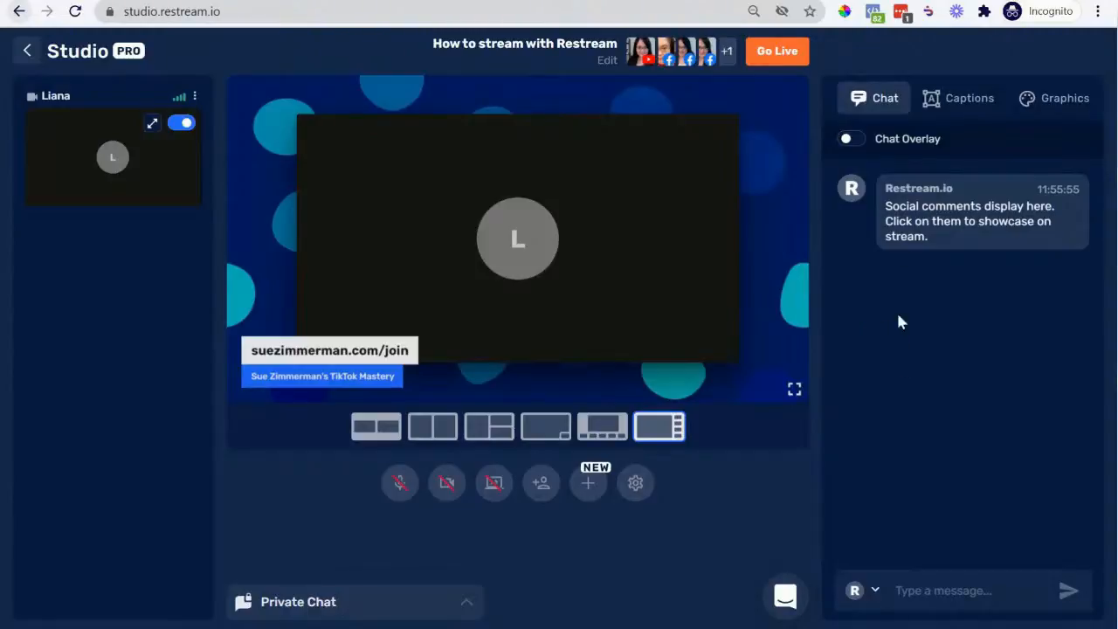
Turn on the chat overlay for the stream
click(847, 139)
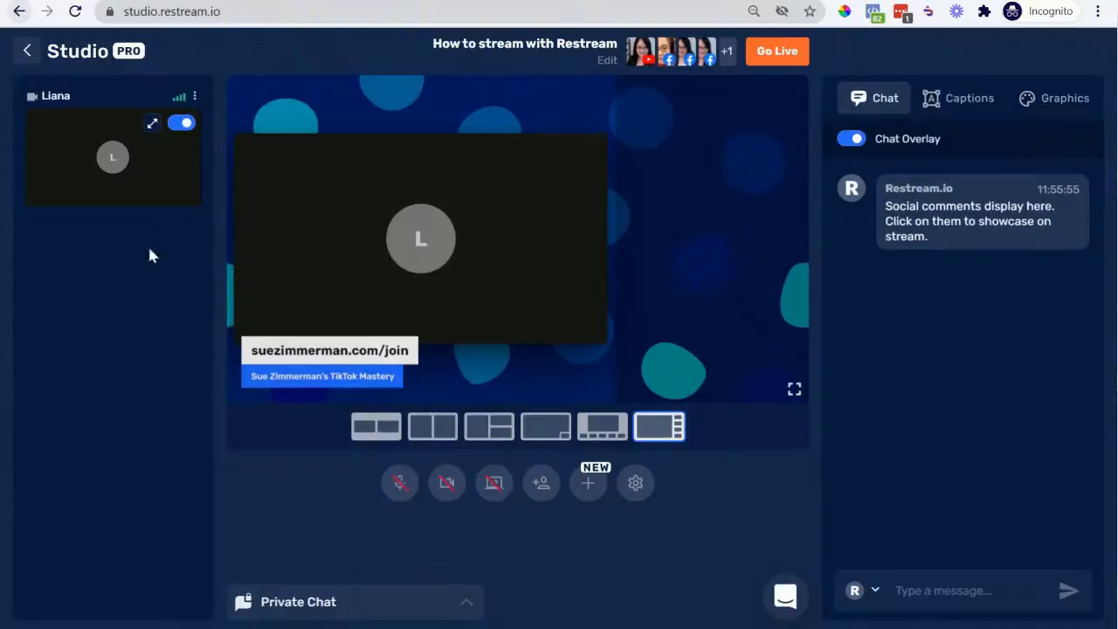
Add the Pop background music as a new source in the studio
click(588, 488)
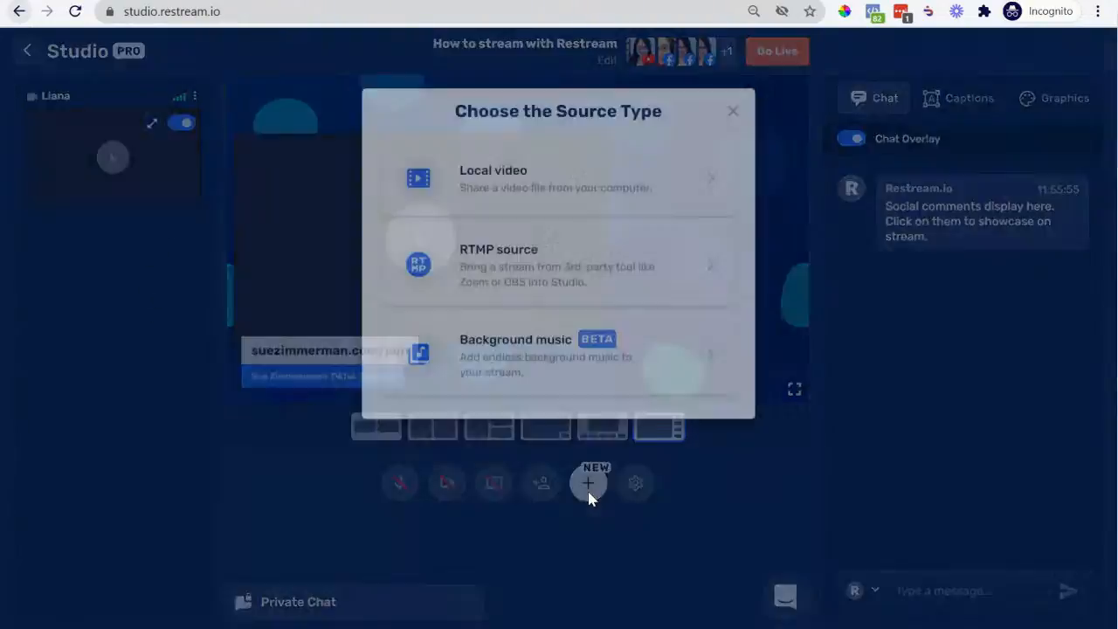
click(510, 362)
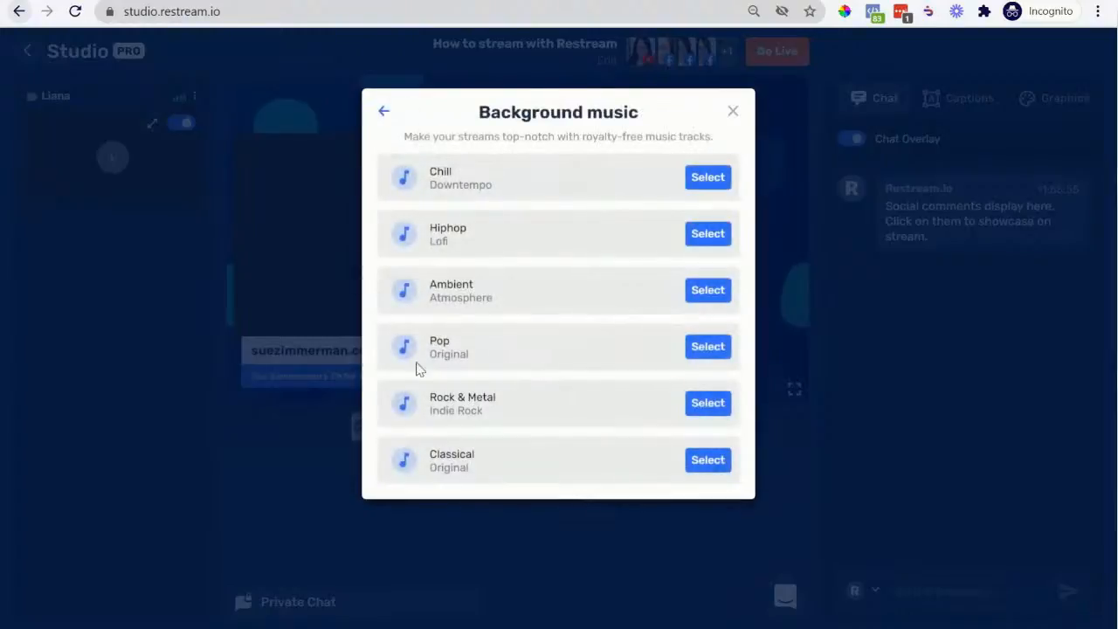
click(389, 115)
click(540, 342)
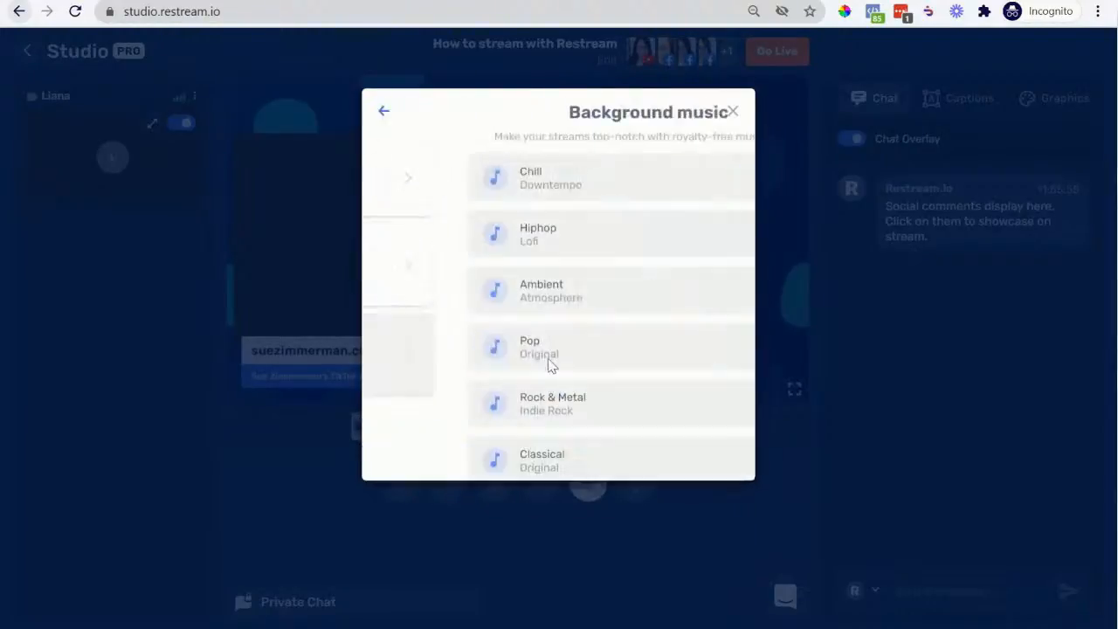
click(709, 349)
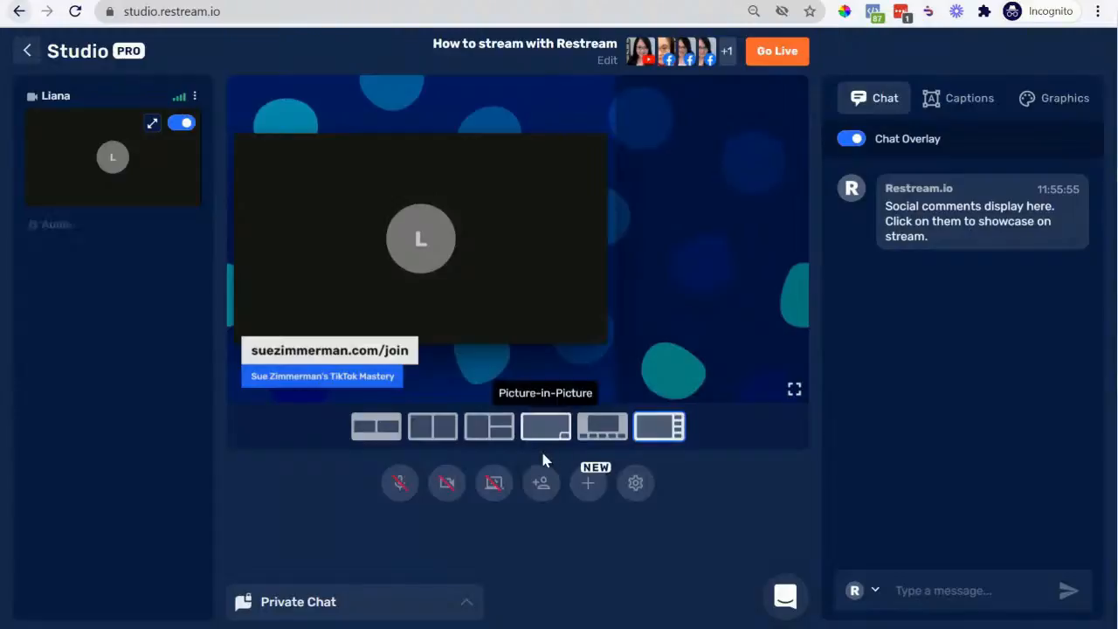
Lower the Pop track's volume, and turn the track on and back off
drag(121, 324, 76, 323)
click(176, 253)
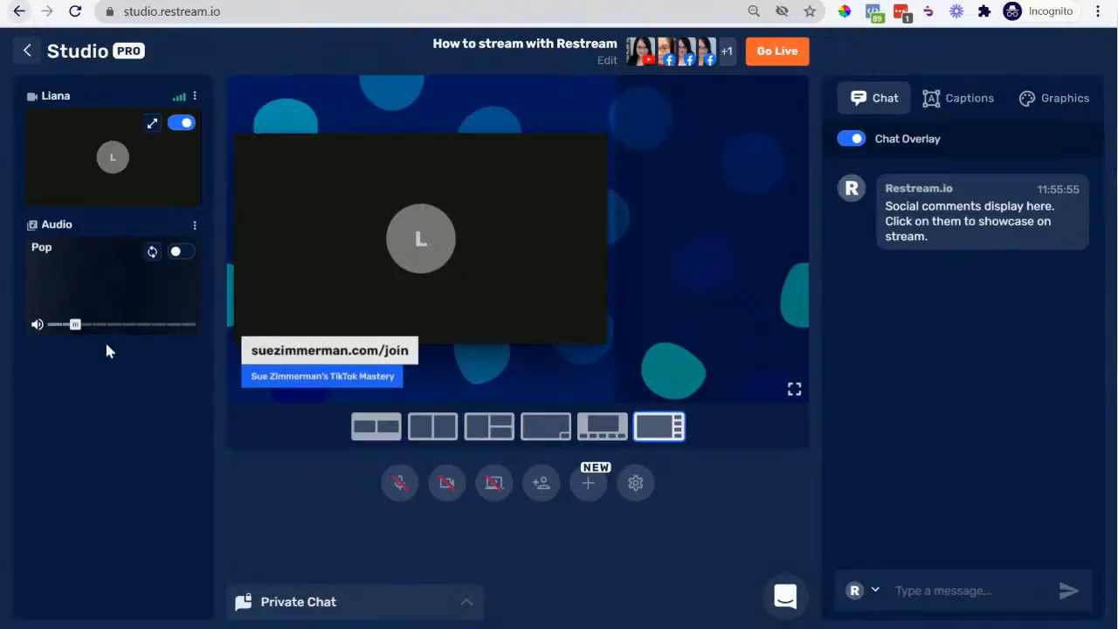
click(181, 252)
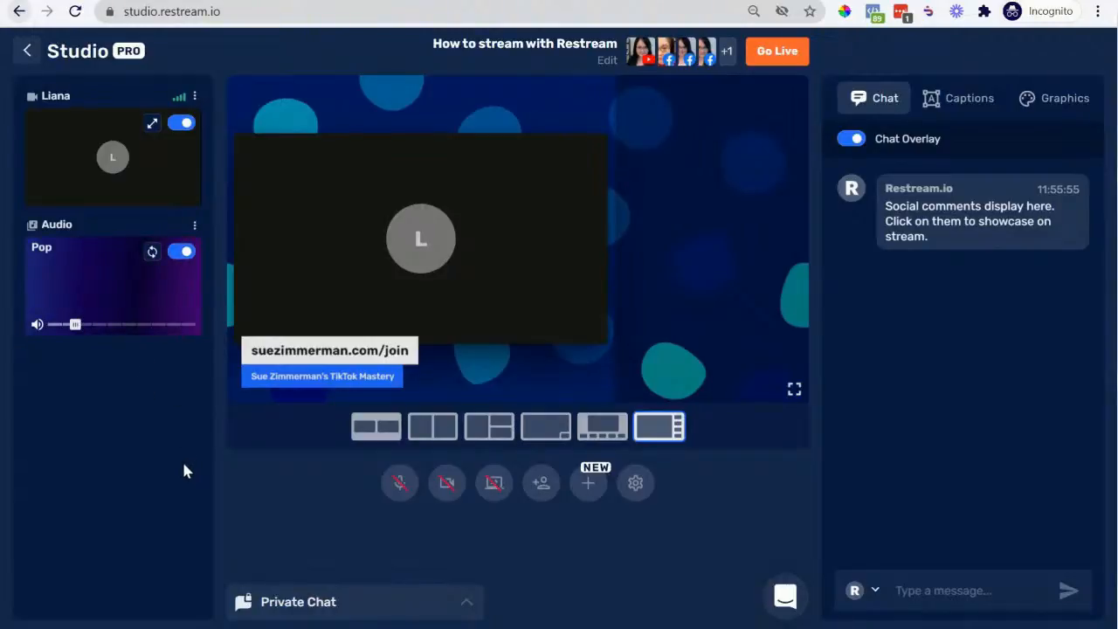
click(181, 252)
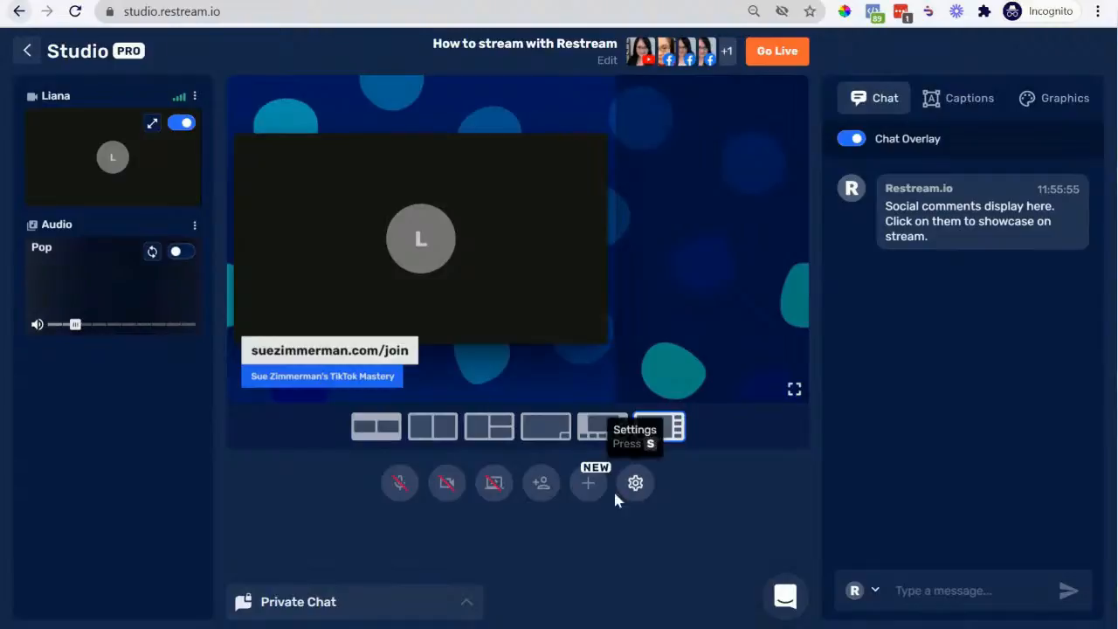
Look through the RTMP and local video source options without adding either source
click(589, 483)
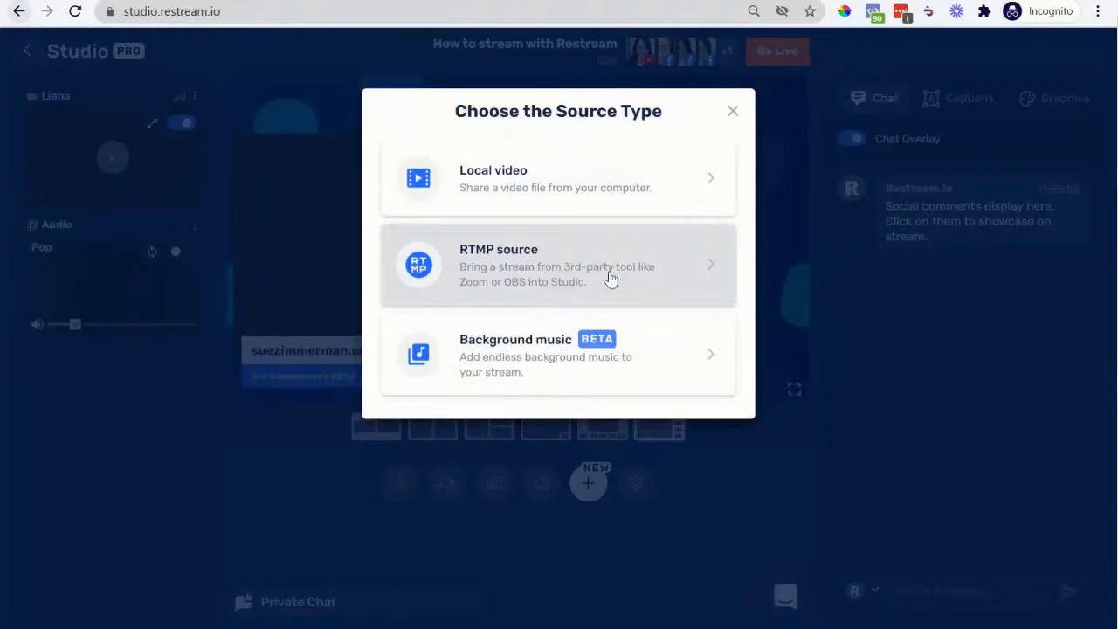
click(535, 271)
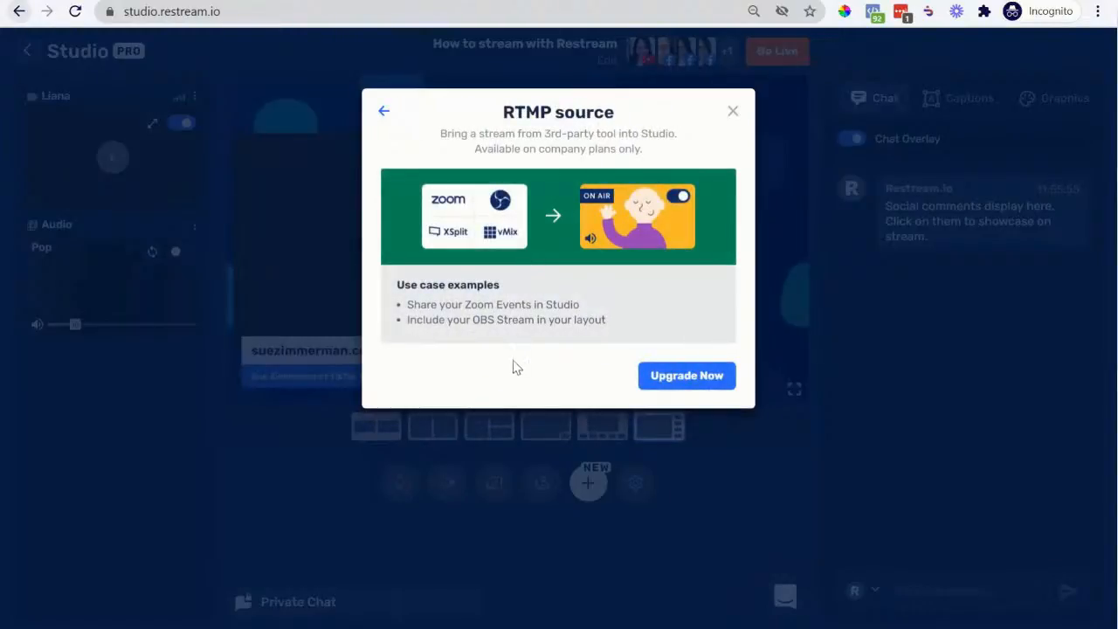
click(385, 112)
click(633, 291)
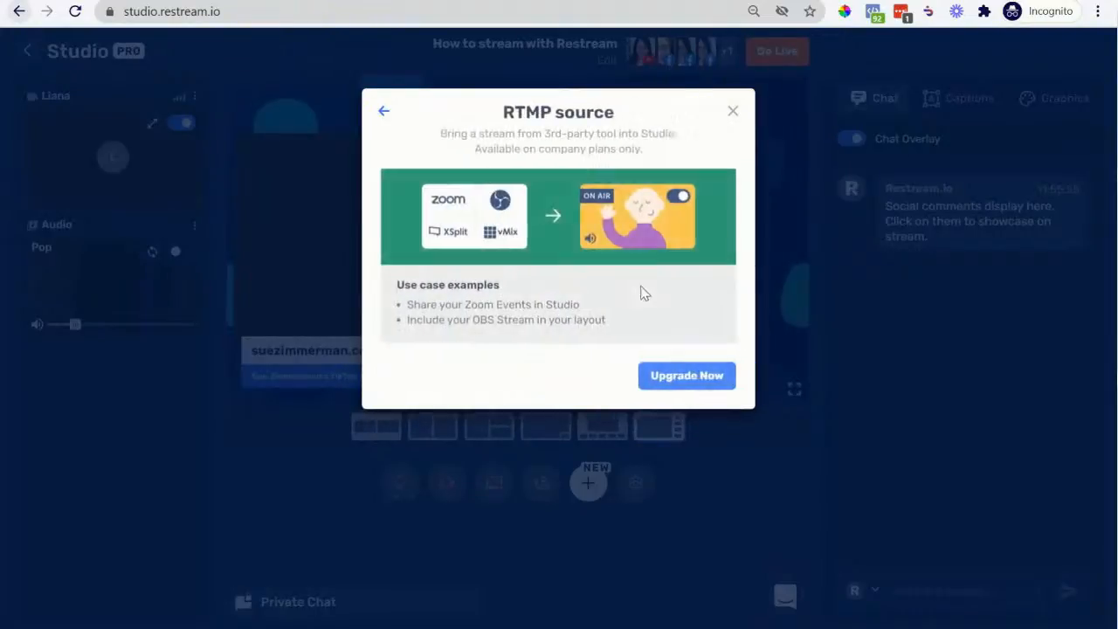
click(384, 112)
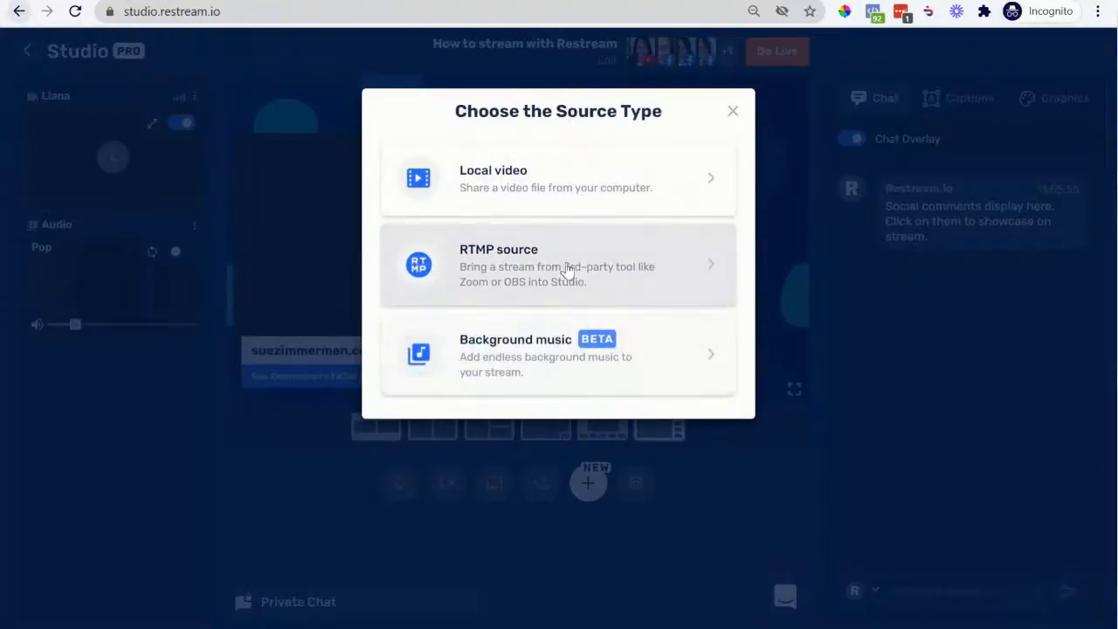
click(585, 186)
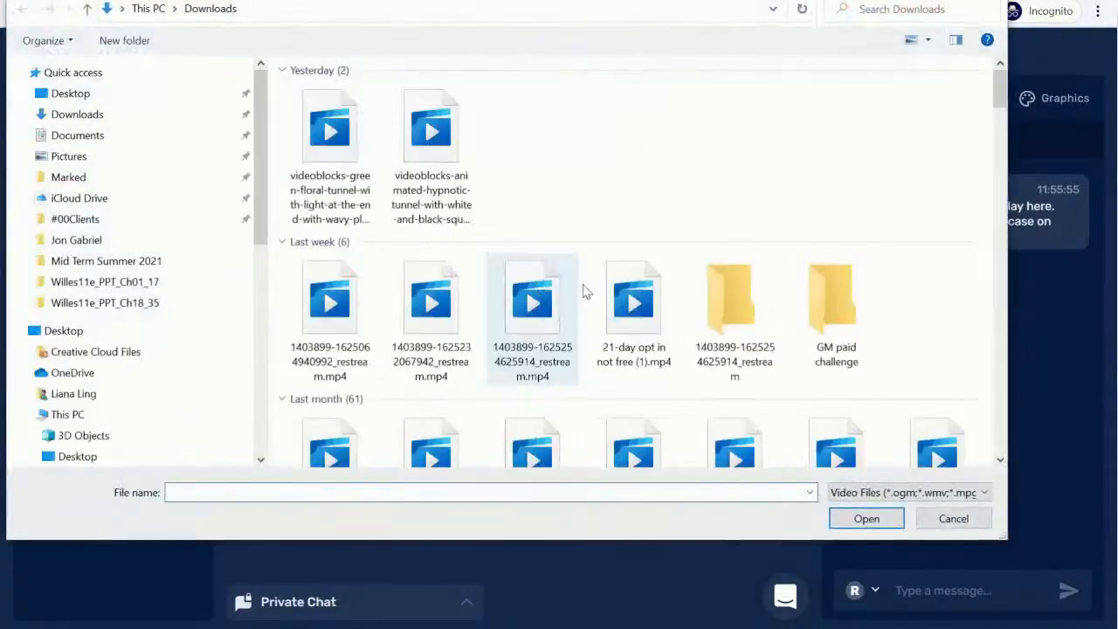
click(950, 517)
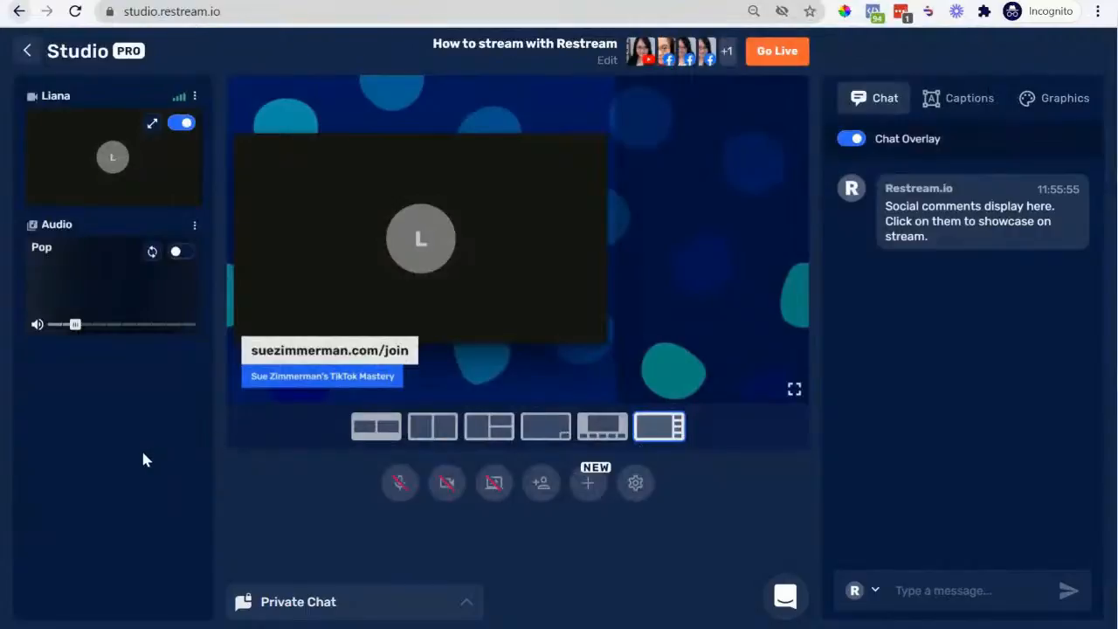
click(587, 482)
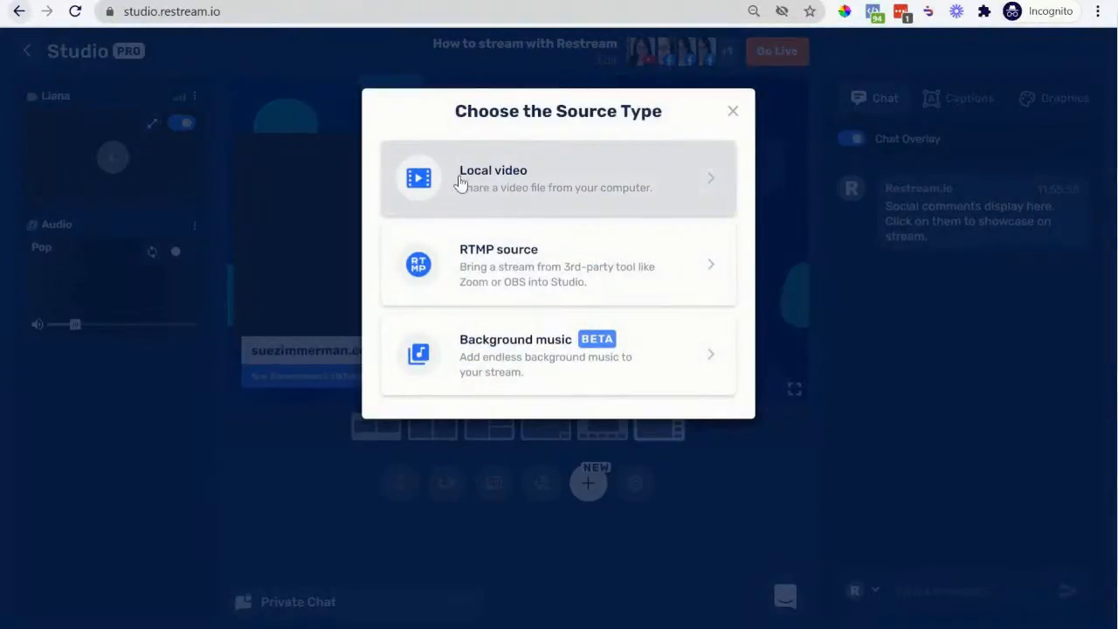
click(122, 406)
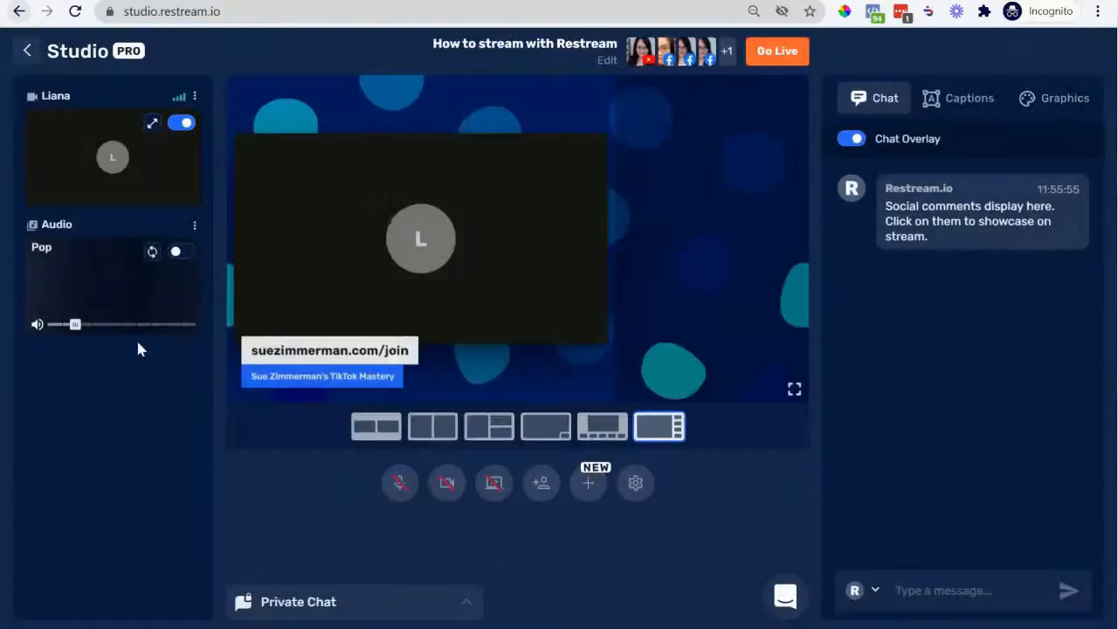
Turn the Pop music on and back off, and remove its audio source from the studio
click(178, 254)
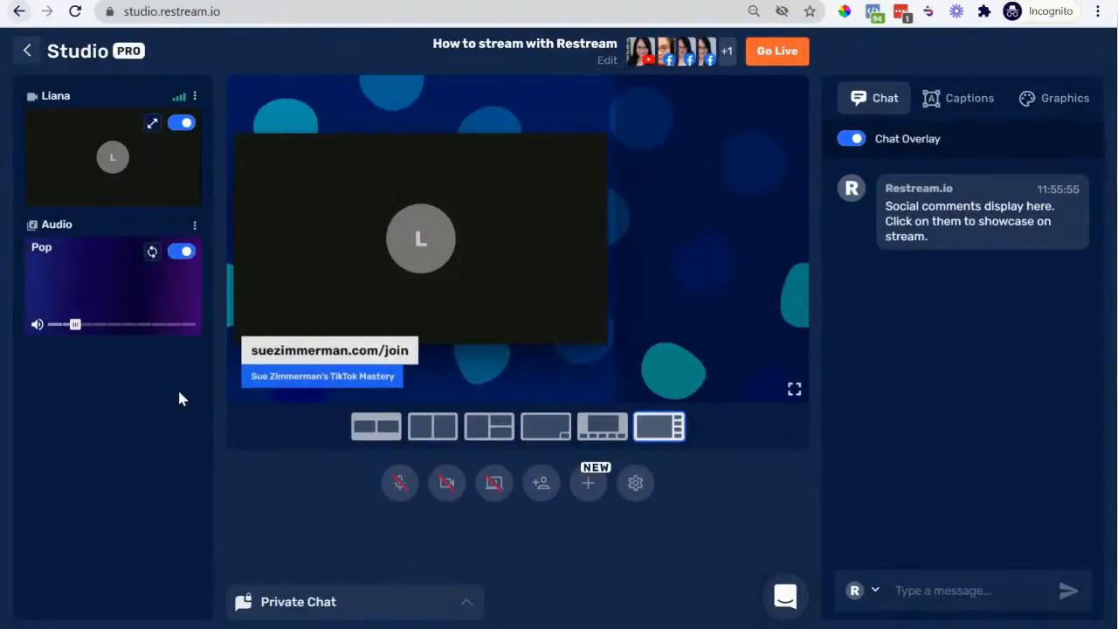
click(181, 253)
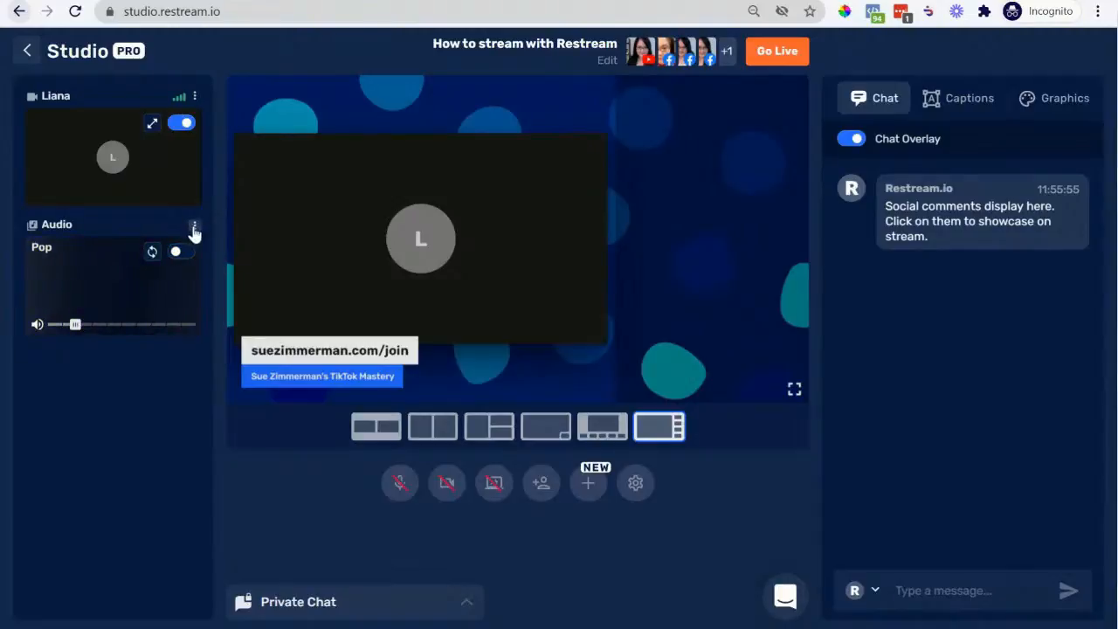
click(193, 228)
click(172, 261)
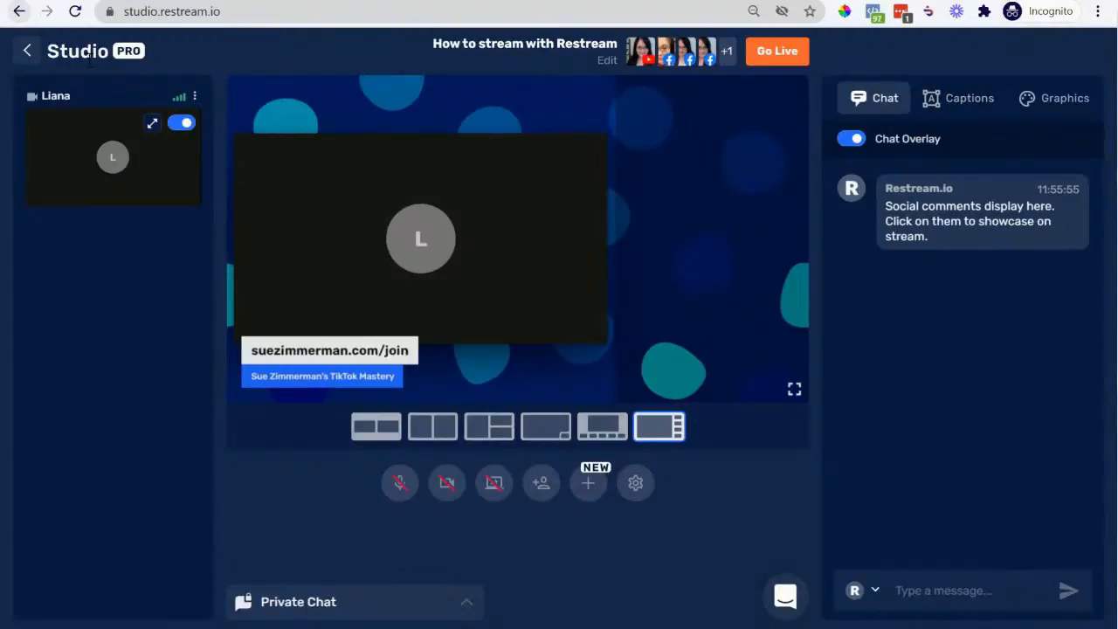
Leave the studio and view the stored recordings with the download options for the Jul 02, 2021 03:37:21 pm recording
click(27, 51)
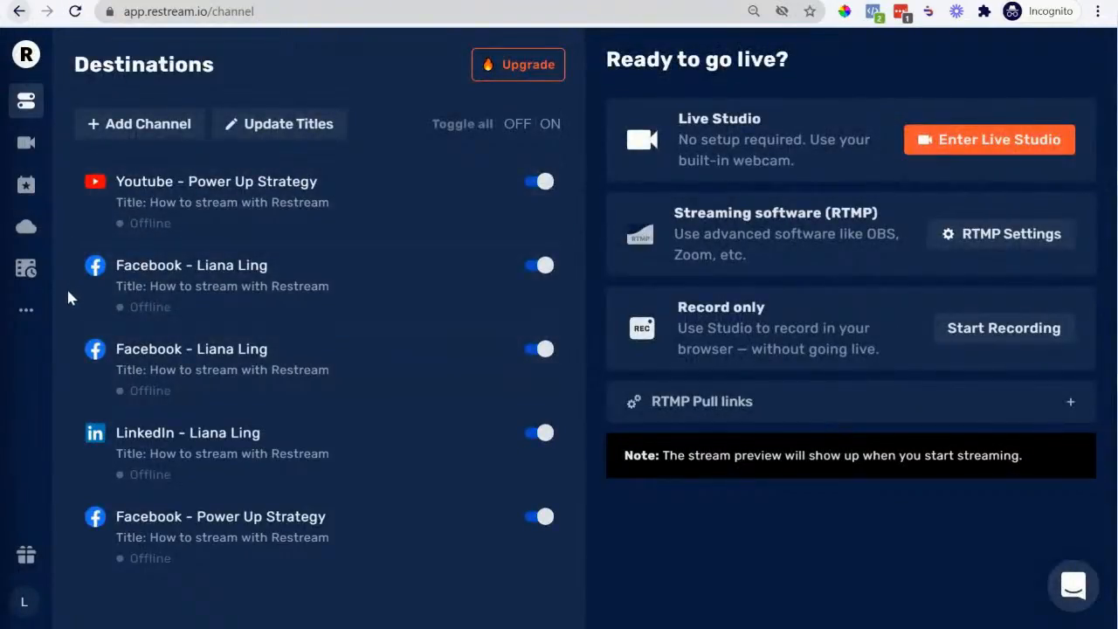
click(31, 232)
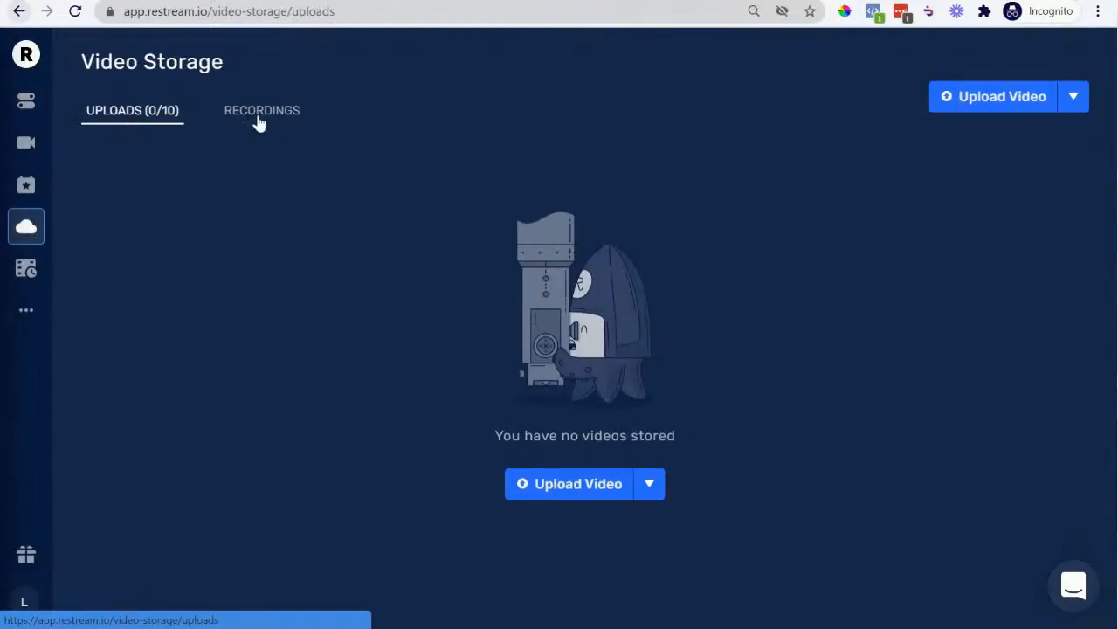
click(256, 120)
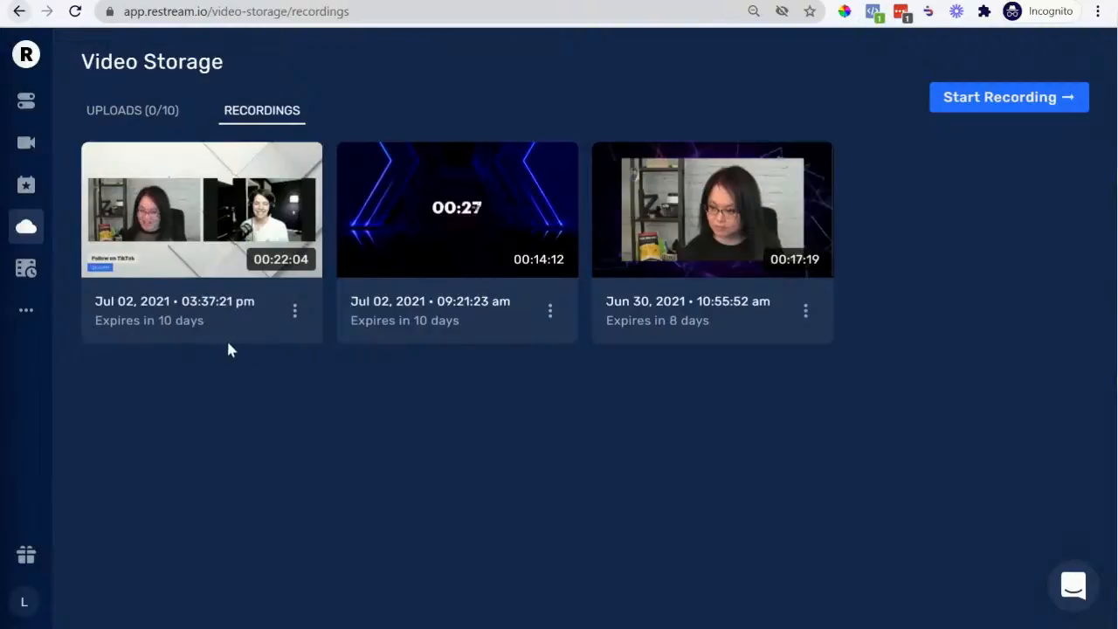
click(295, 314)
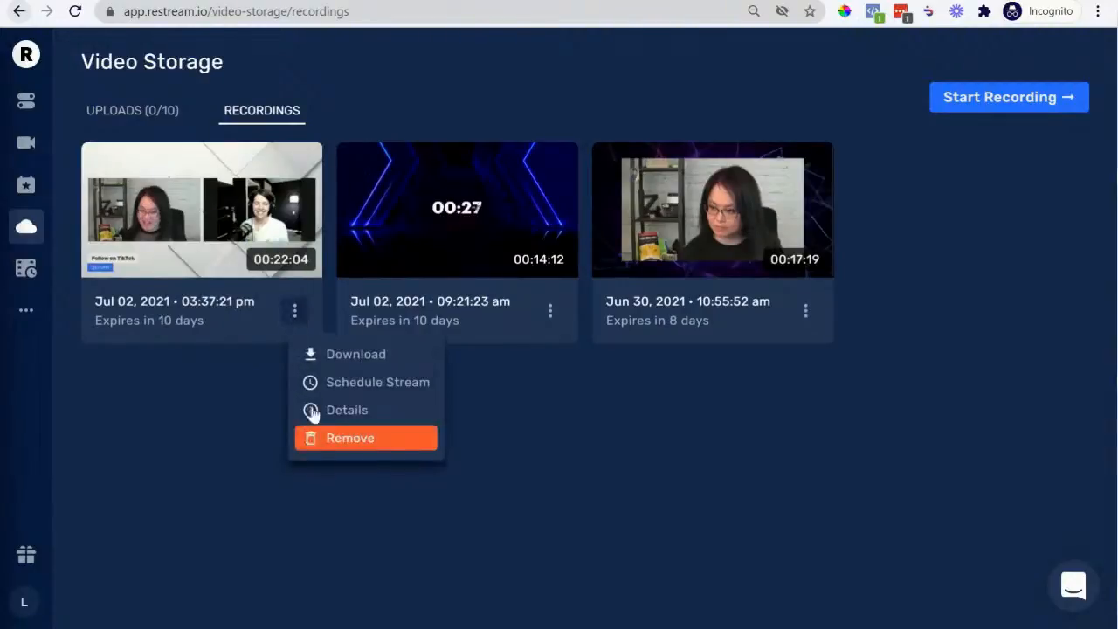
click(332, 358)
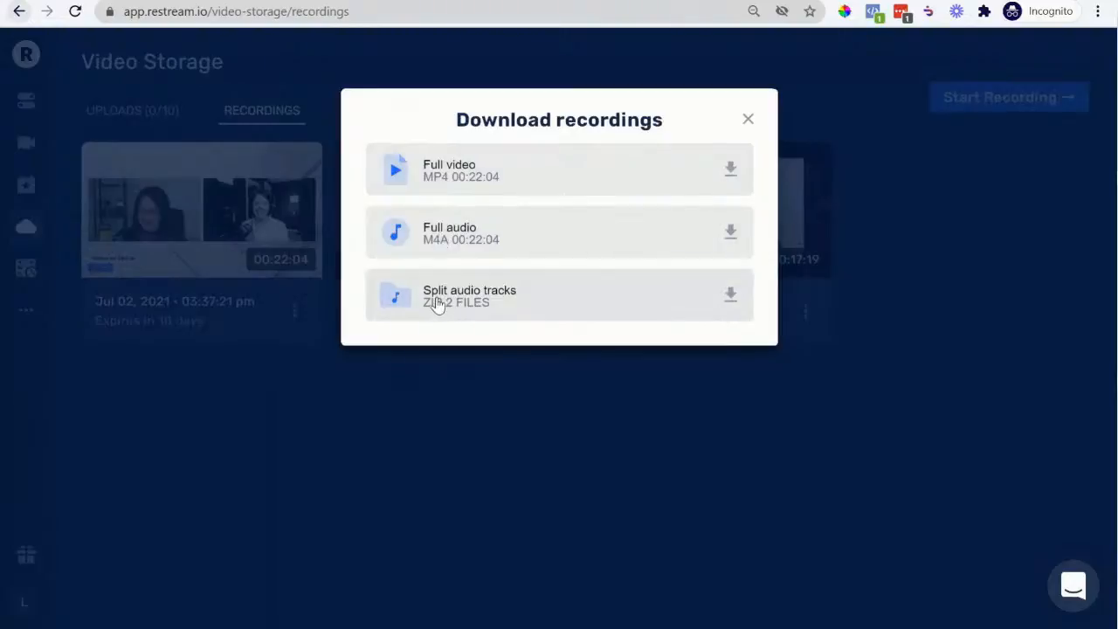
click(748, 116)
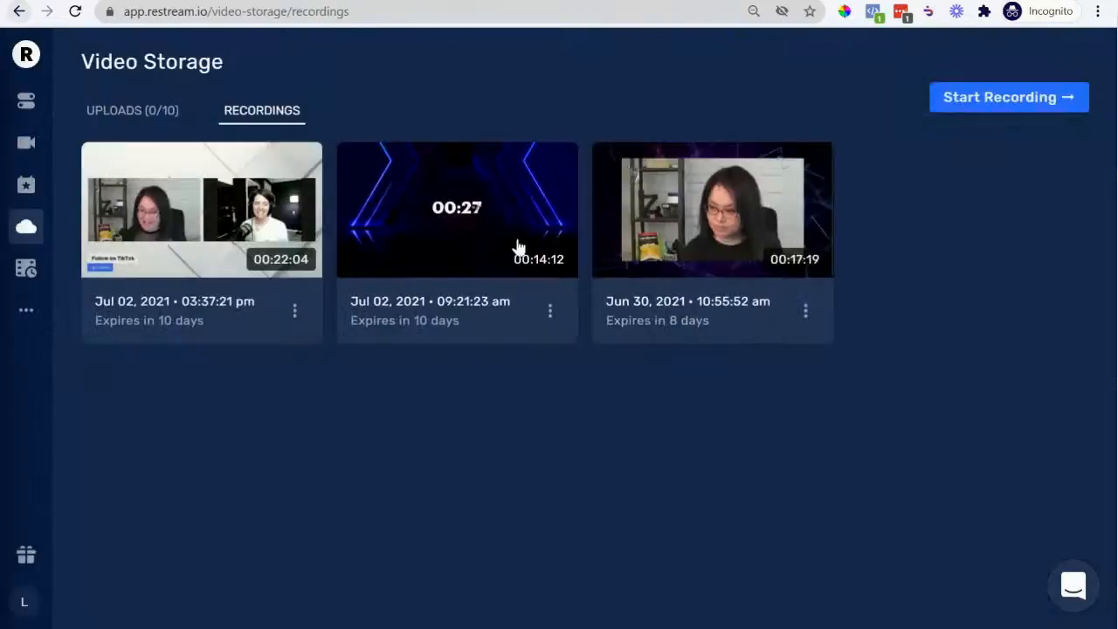
View the scheduler for recorded videos with the page zoom set to 100%
click(28, 273)
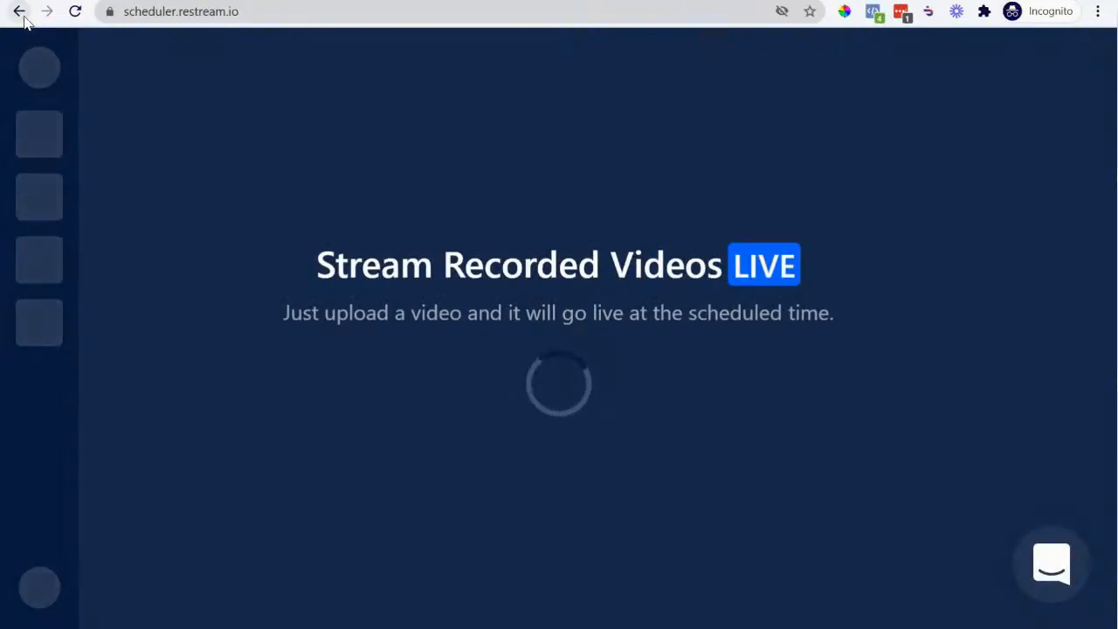
click(1096, 11)
click(983, 154)
click(982, 153)
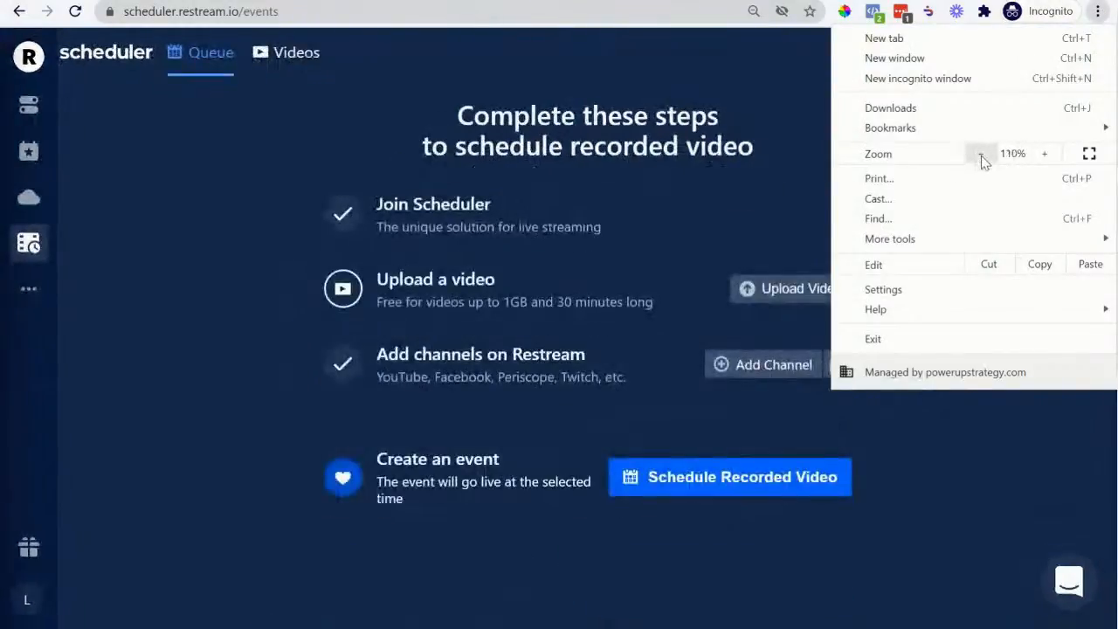
click(983, 154)
click(256, 325)
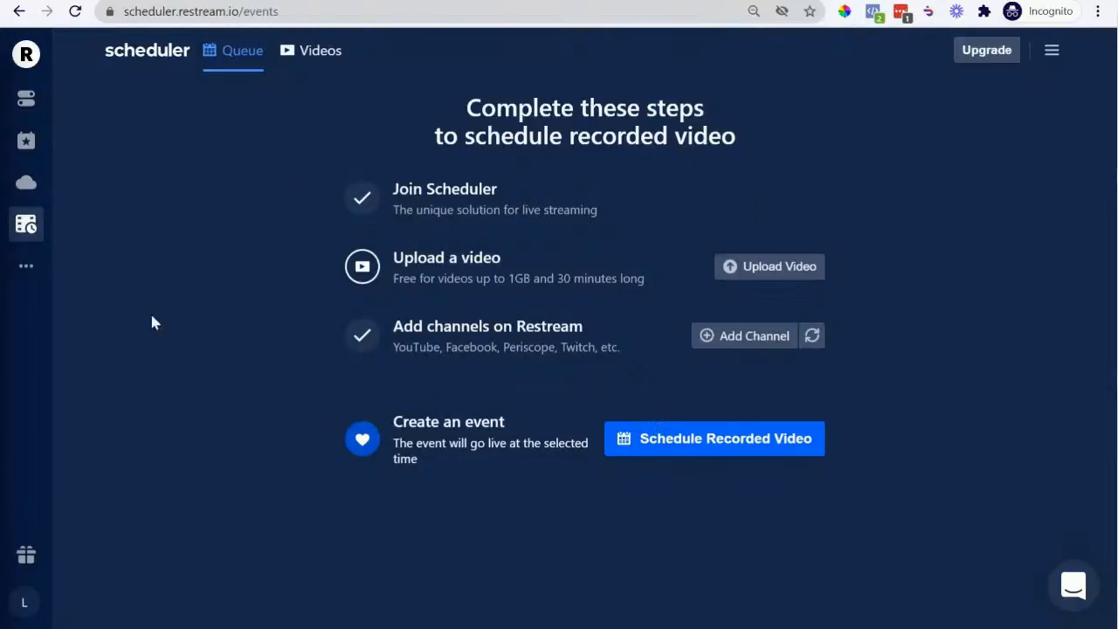
View the analytics list of all streaming sessions with the page zoom set to 100%
click(26, 266)
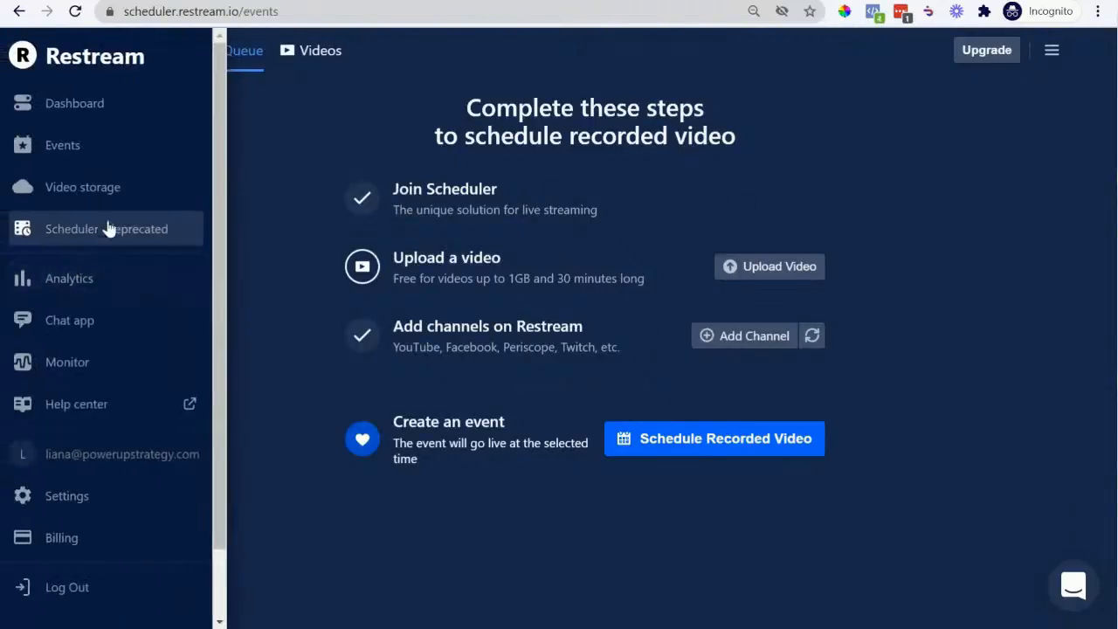
click(78, 369)
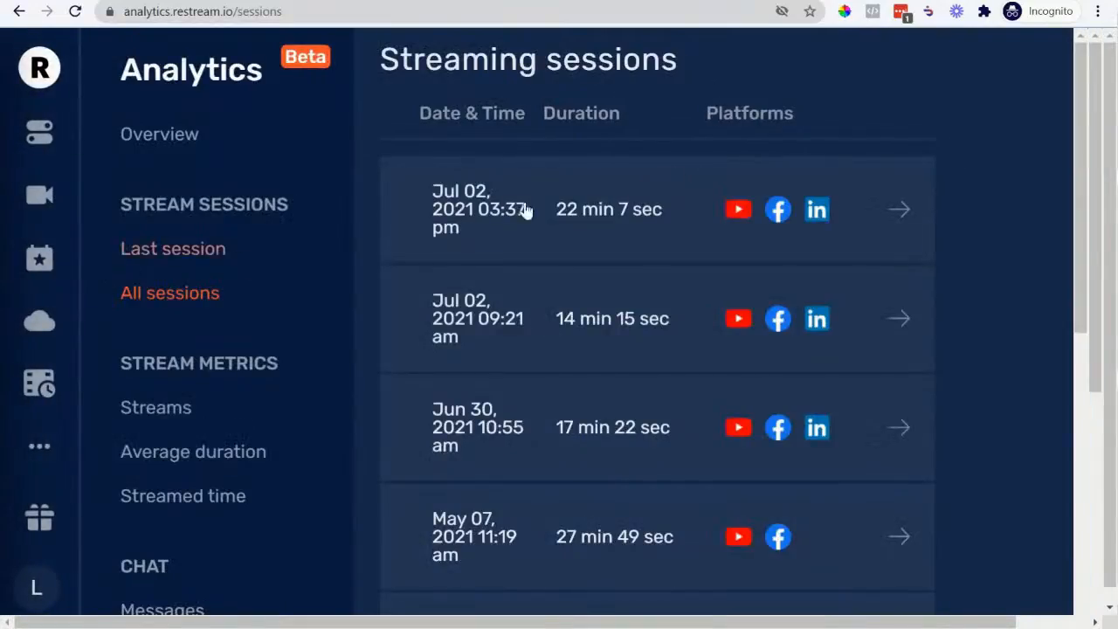
click(1098, 11)
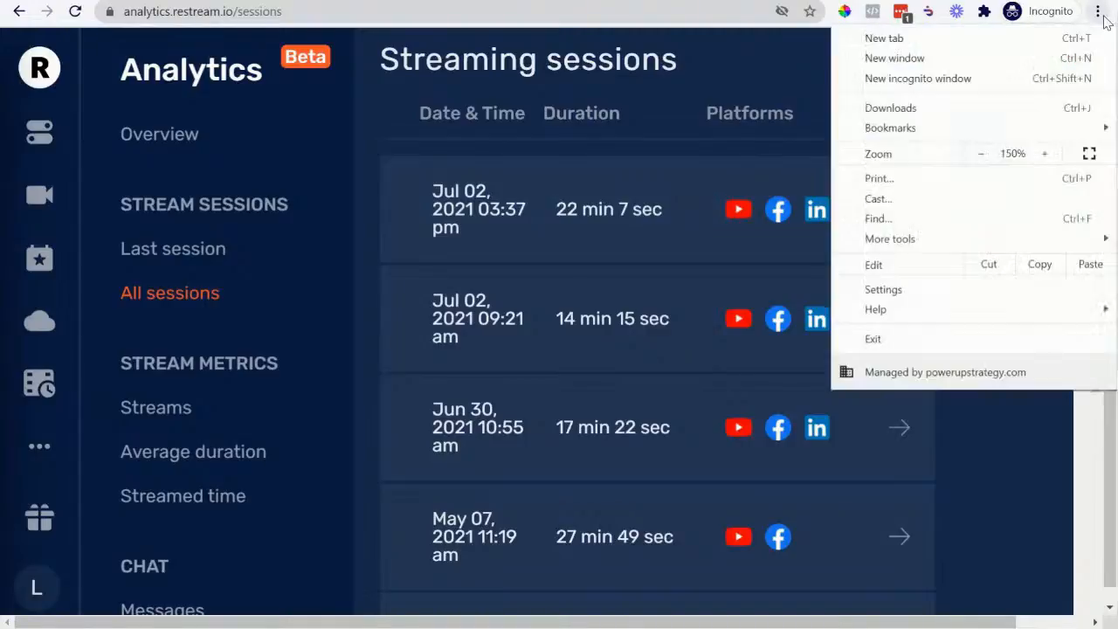
click(980, 153)
click(981, 154)
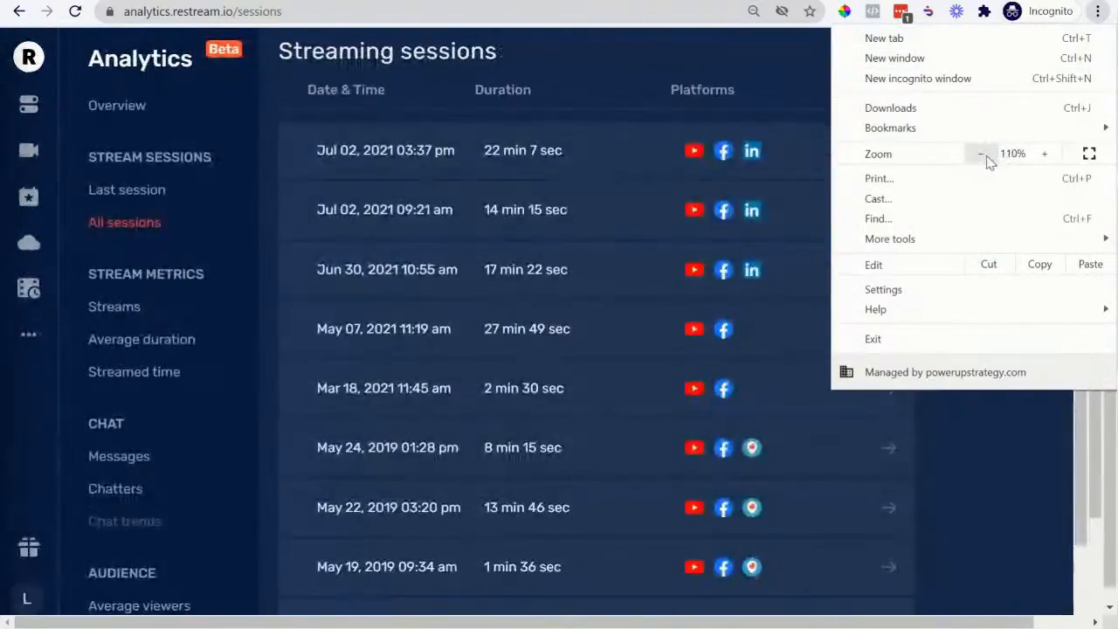
click(980, 153)
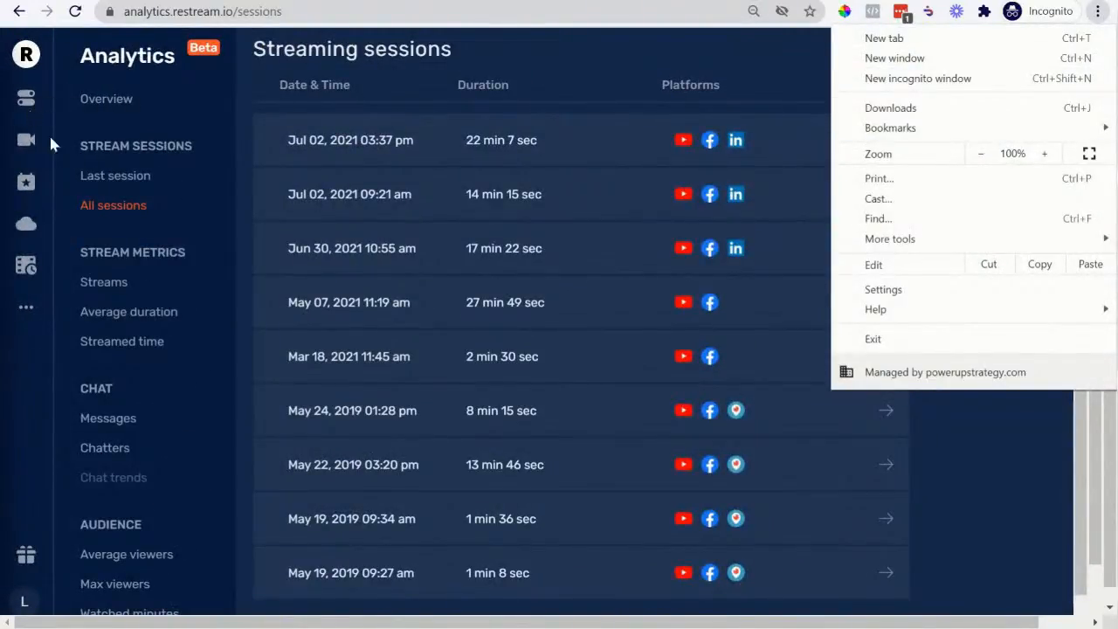
Review the chat message analytics by channel and return to the destinations dashboard
click(175, 419)
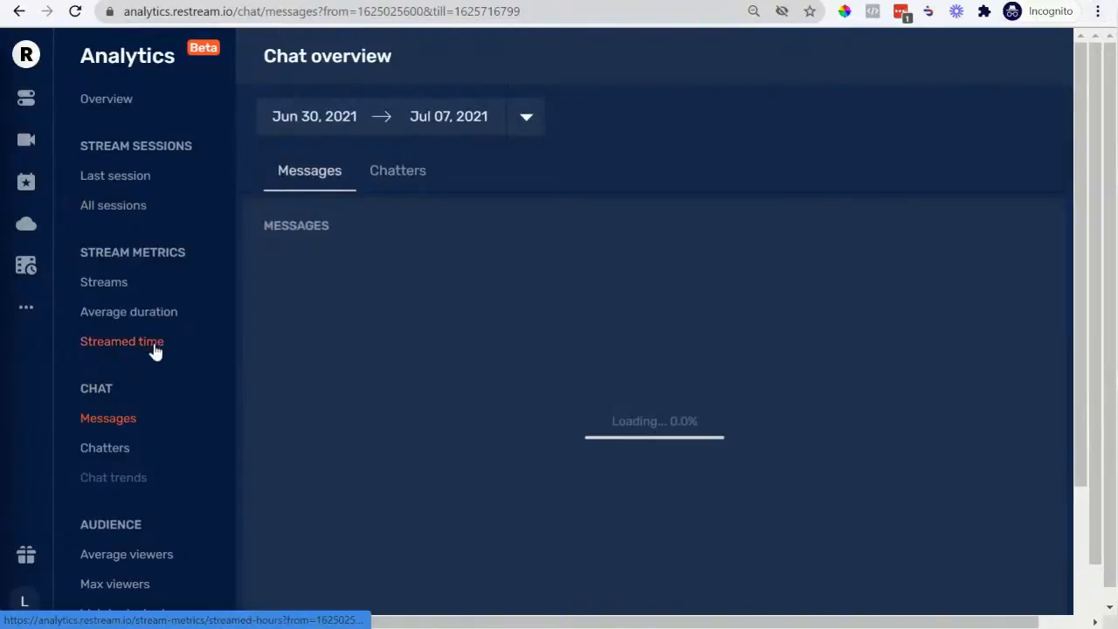
drag(1079, 194, 1044, 482)
double_click(226, 415)
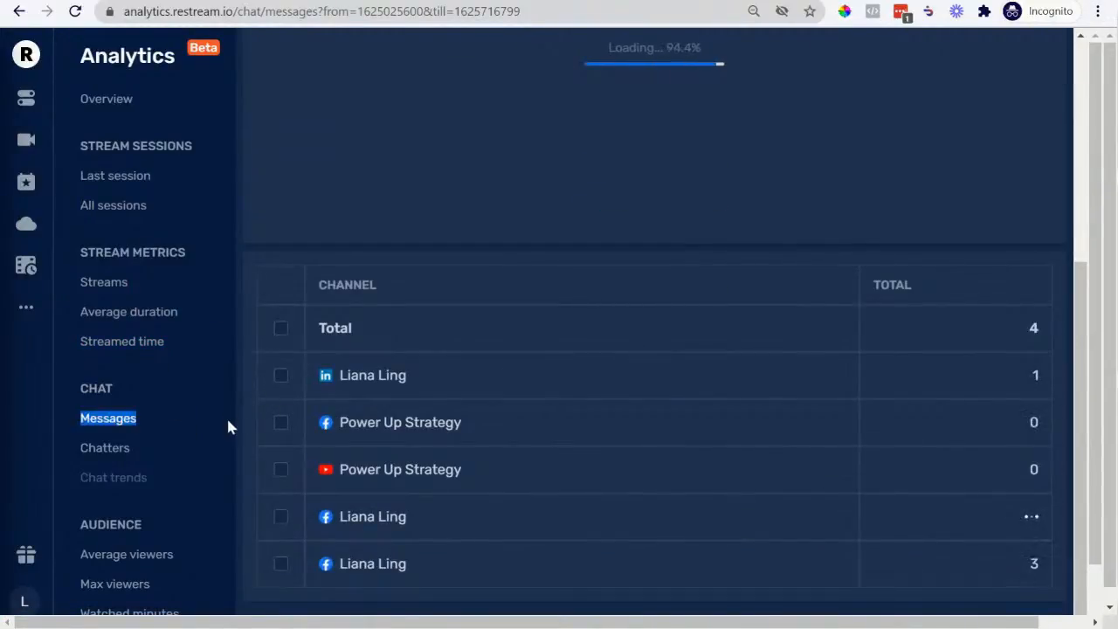
click(32, 61)
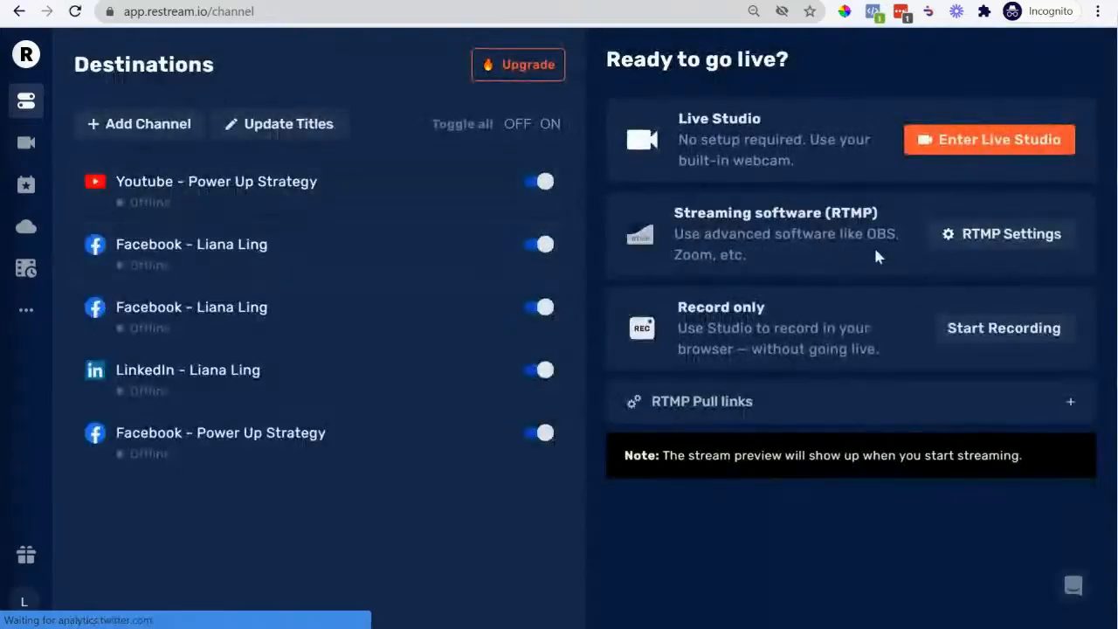